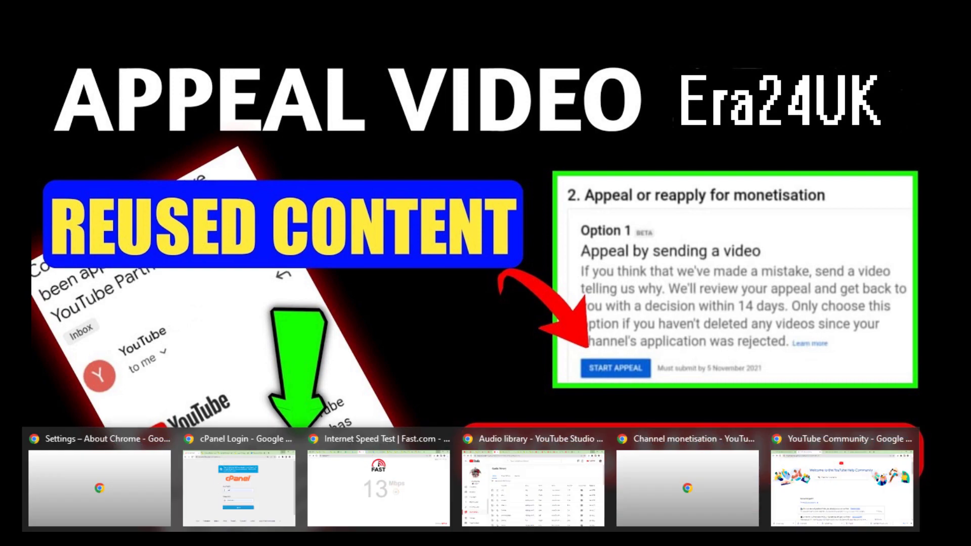
# Switch to the YouTube Partner Programme appeals article and highlight its limited pilot paragraph twice.
pyautogui.click(798, 497)
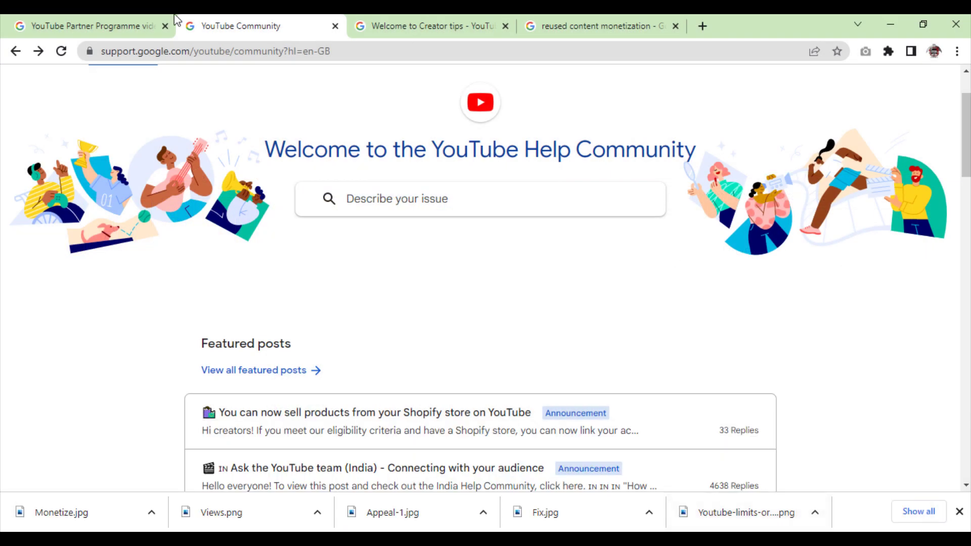
pyautogui.click(55, 23)
pyautogui.scroll(2, 172, 362)
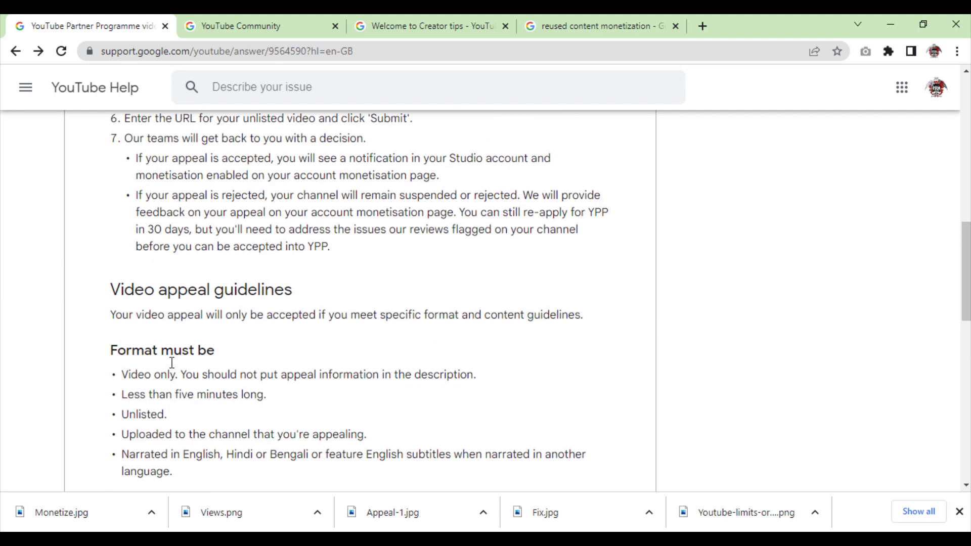
pyautogui.scroll(3, 172, 362)
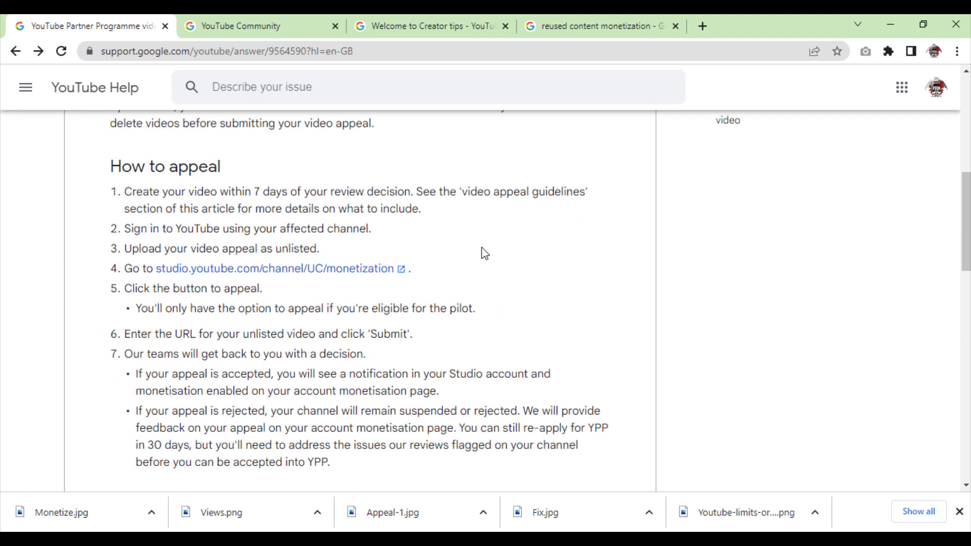
pyautogui.scroll(1, 448, 241)
pyautogui.scroll(2, 448, 241)
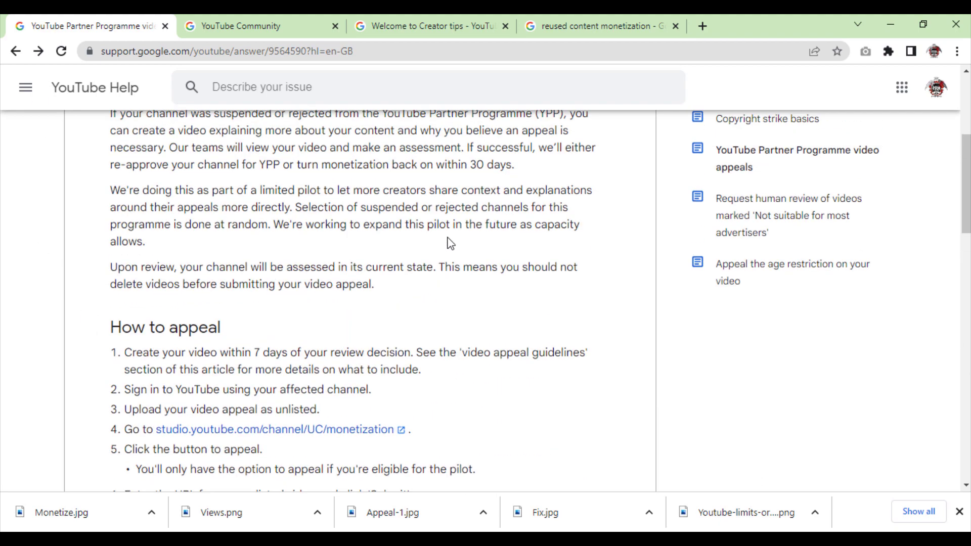
pyautogui.scroll(1, 449, 238)
pyautogui.scroll(2, 448, 237)
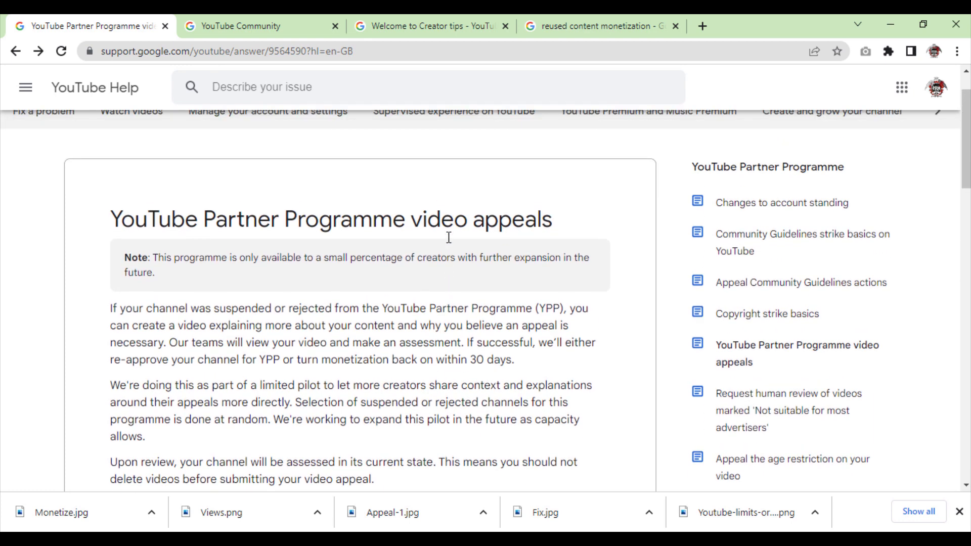
pyautogui.scroll(-1, 140, 238)
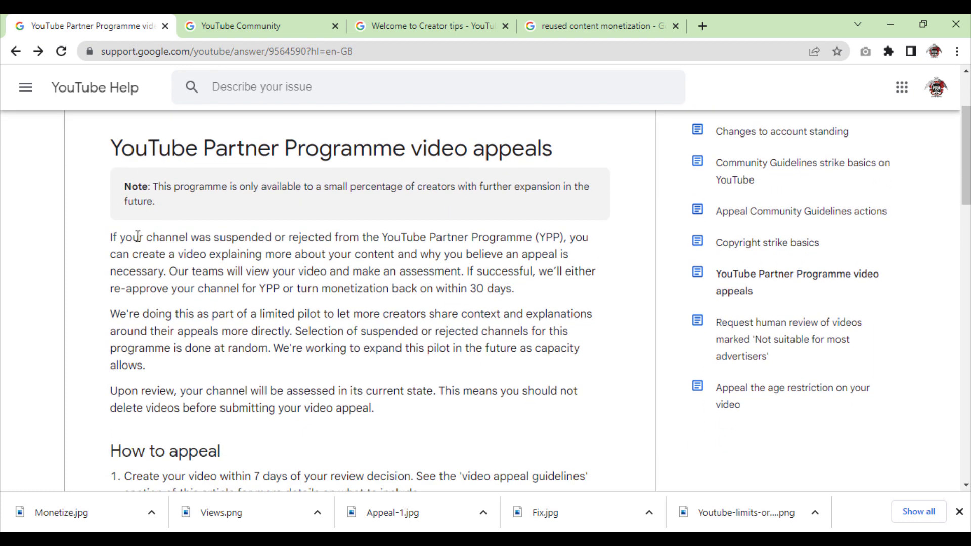
pyautogui.tripleClick(584, 337)
pyautogui.click(583, 334)
pyautogui.tripleClick(614, 326)
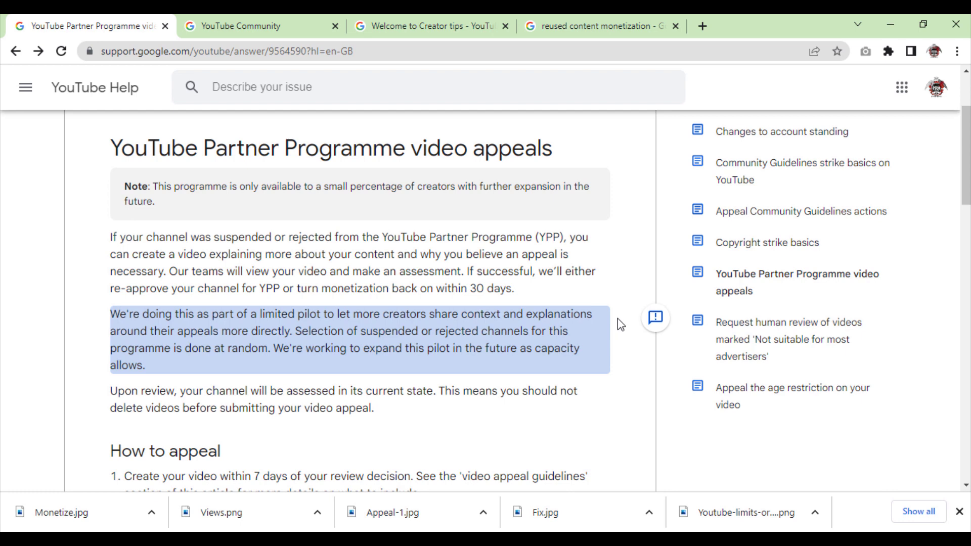
pyautogui.click(611, 334)
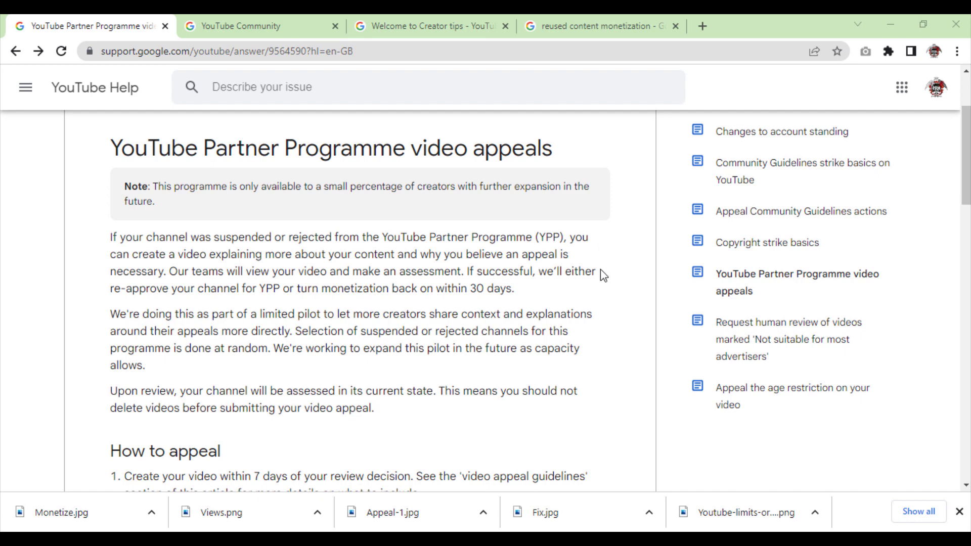
pyautogui.moveTo(515, 288); pyautogui.dragTo(113, 291)
# Scroll to 'How to appeal', highlighting the limited pilot paragraph and the section heading along the way.
pyautogui.click(527, 292)
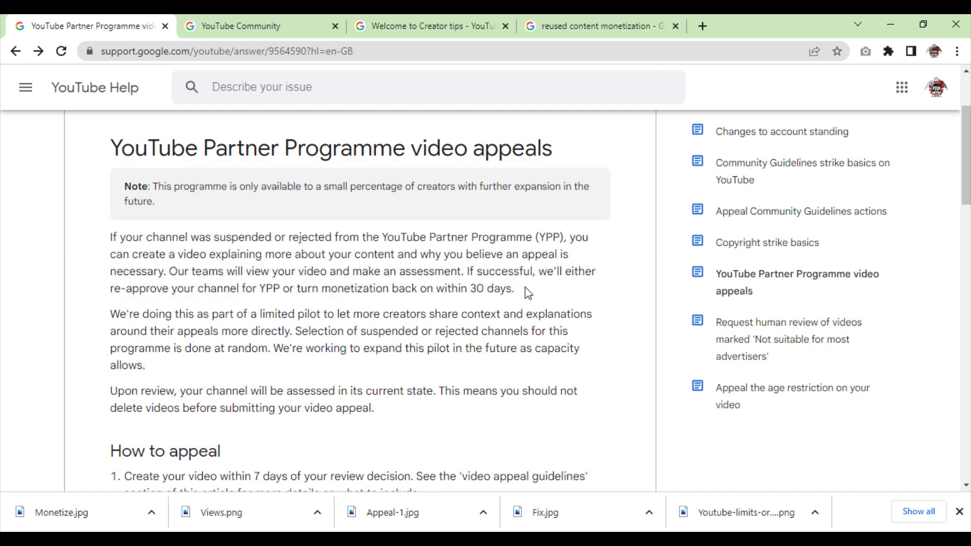
pyautogui.scroll(-1, 527, 293)
pyautogui.scroll(-1, 527, 292)
pyautogui.scroll(-1, 528, 293)
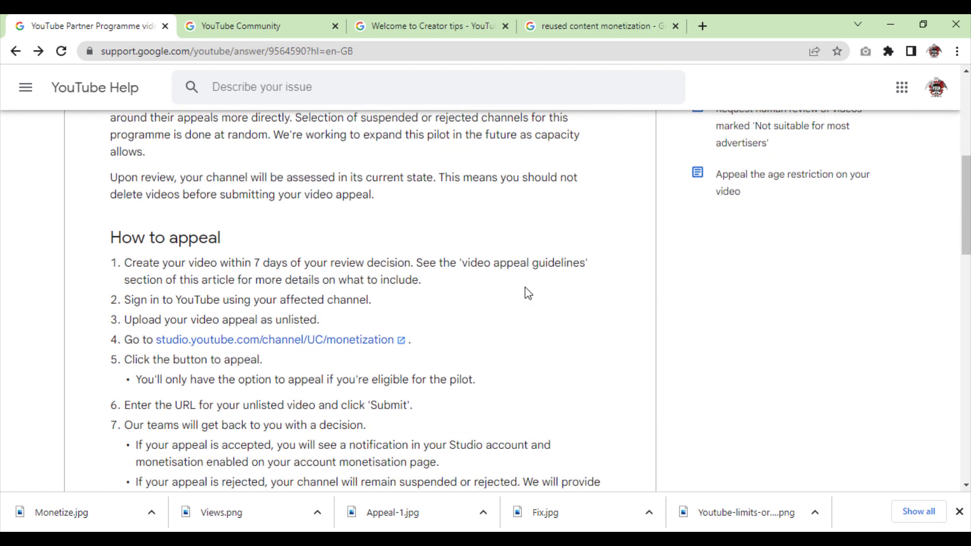
pyautogui.scroll(1, 527, 292)
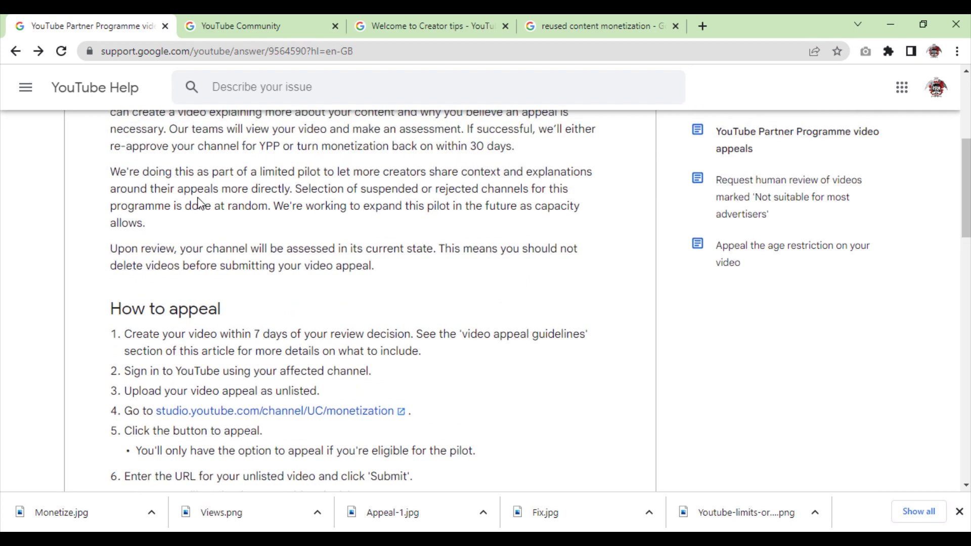
pyautogui.tripleClick(577, 190)
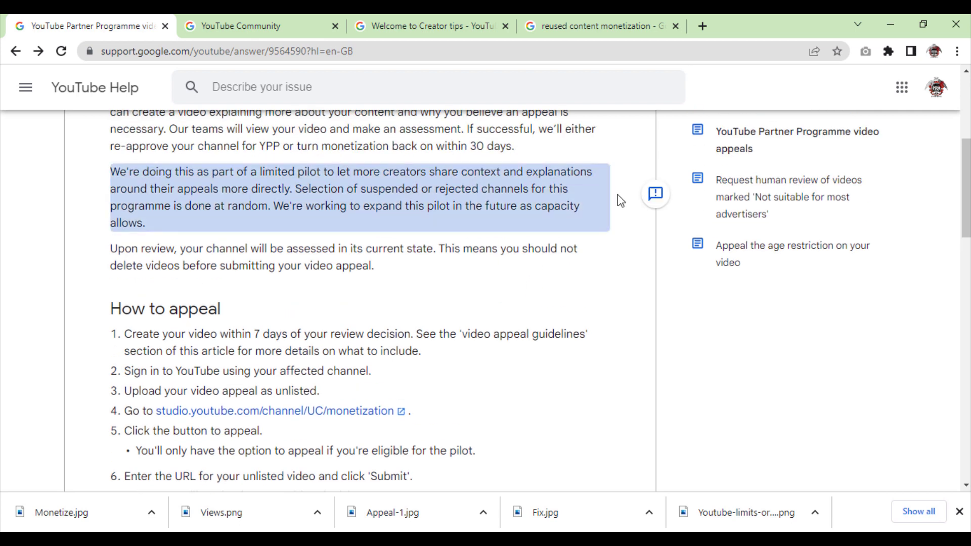
pyautogui.click(618, 200)
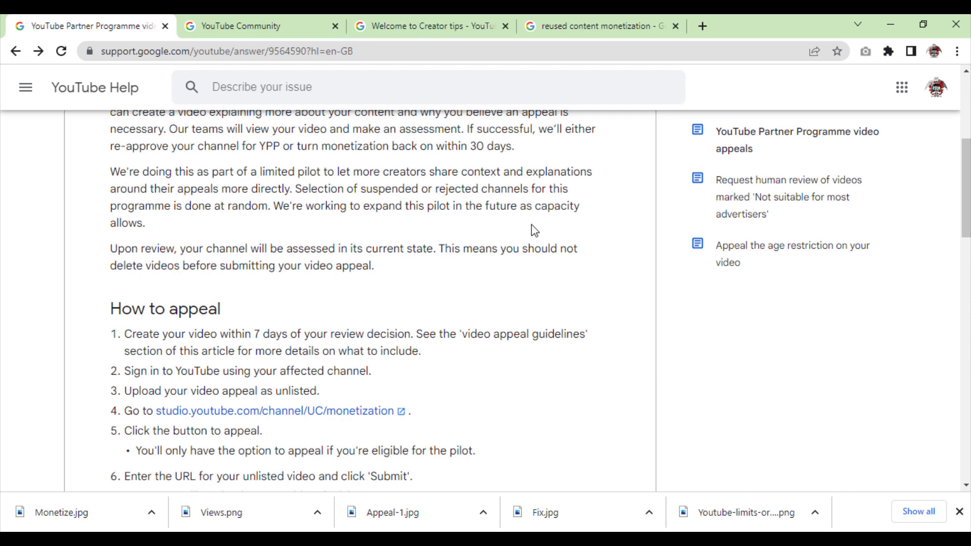
pyautogui.scroll(-1, 555, 232)
pyautogui.scroll(-1, 554, 231)
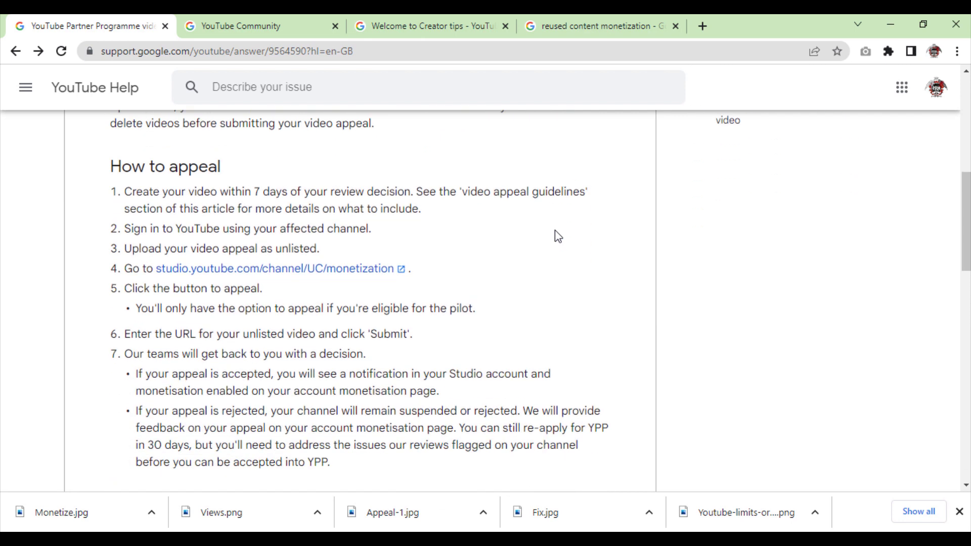
pyautogui.moveTo(110, 166); pyautogui.dragTo(245, 175)
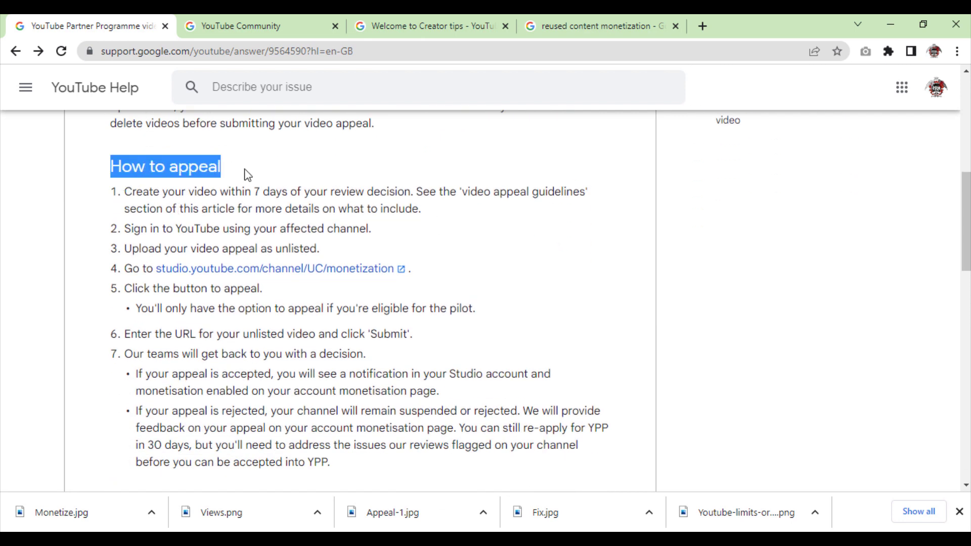
pyautogui.moveTo(364, 199)
pyautogui.click(608, 161)
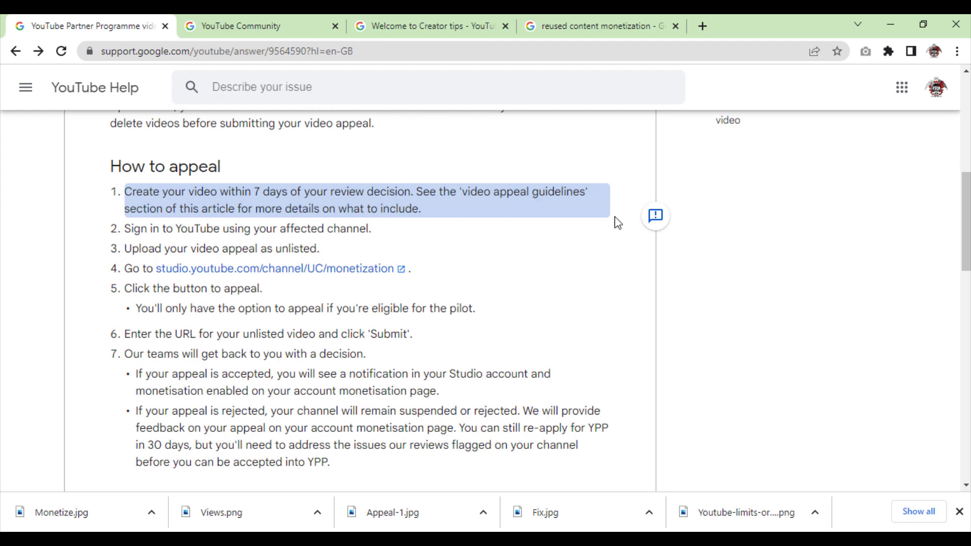
pyautogui.scroll(-1, 615, 223)
pyautogui.scroll(-1, 615, 222)
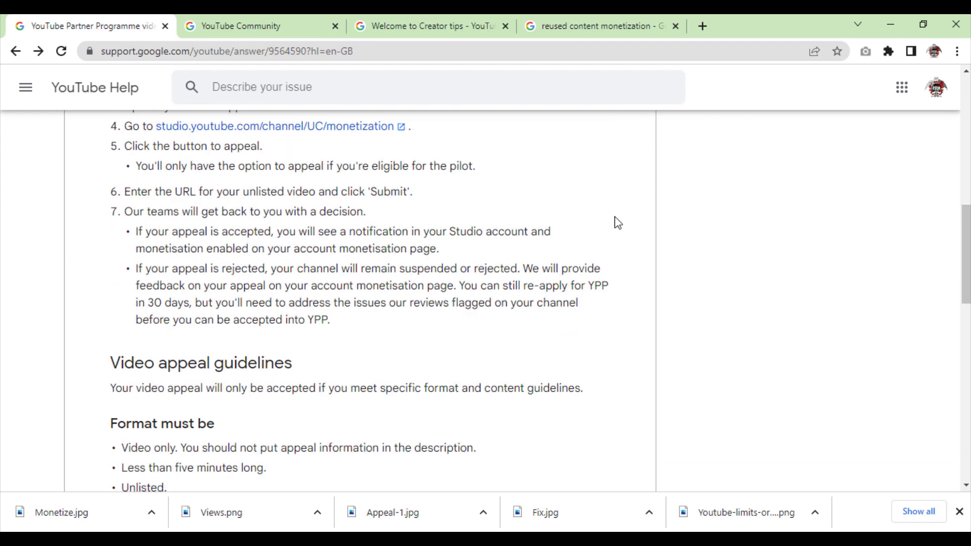
pyautogui.scroll(3, 616, 222)
pyautogui.scroll(2, 616, 222)
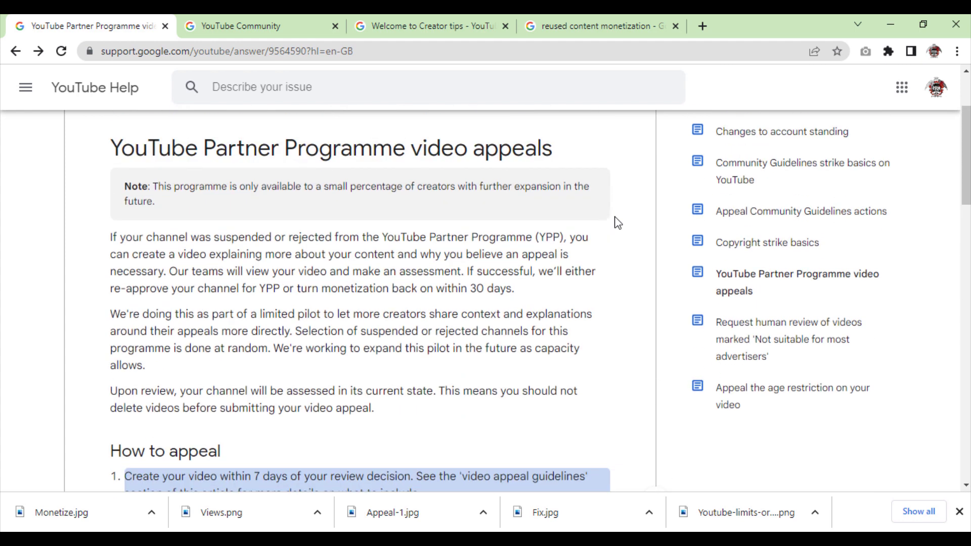
pyautogui.click(614, 223)
pyautogui.tripleClick(613, 240)
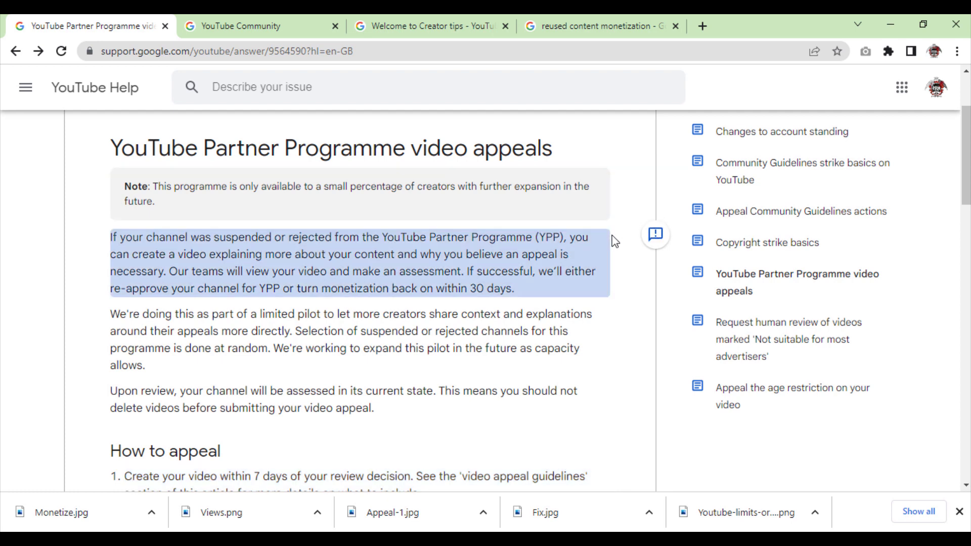
pyautogui.click(607, 266)
pyautogui.scroll(-1, 600, 292)
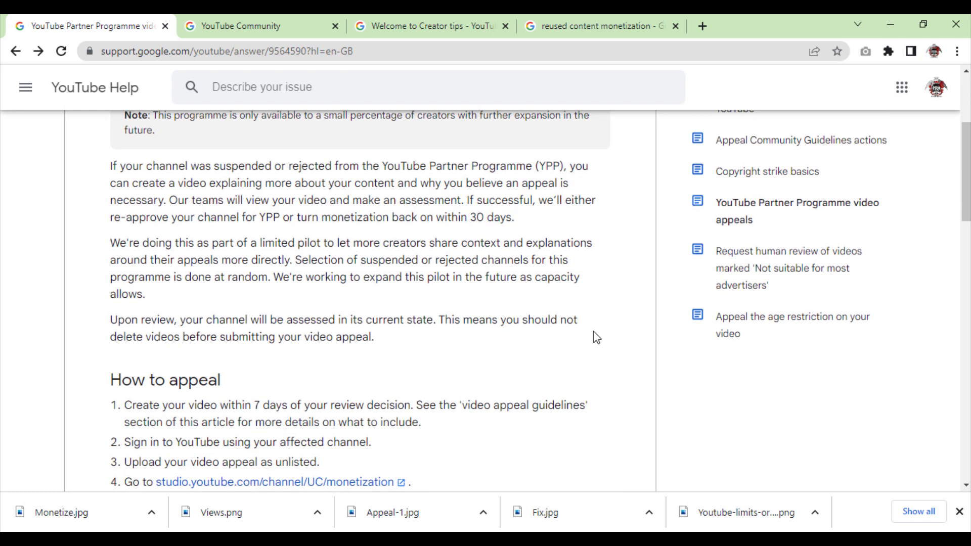
pyautogui.tripleClick(612, 329)
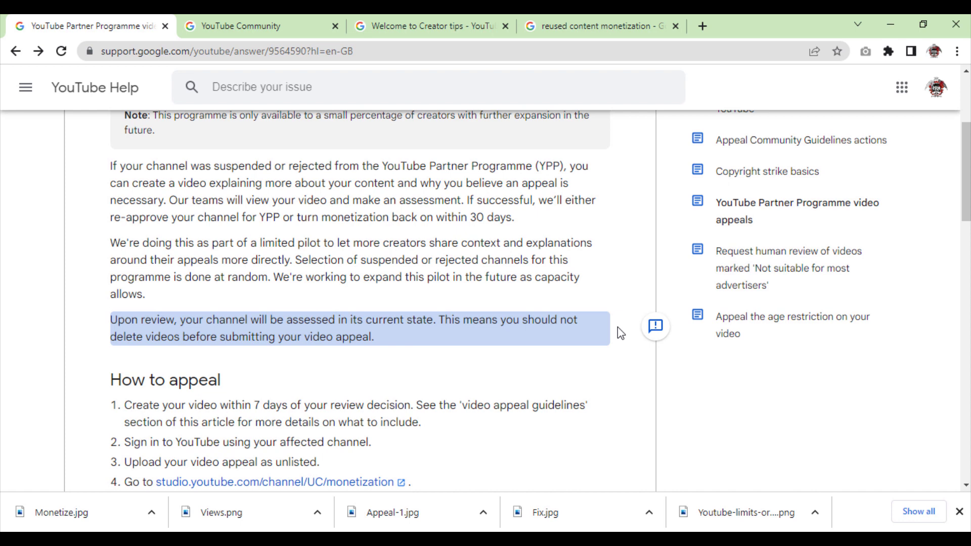
pyautogui.scroll(-1, 617, 332)
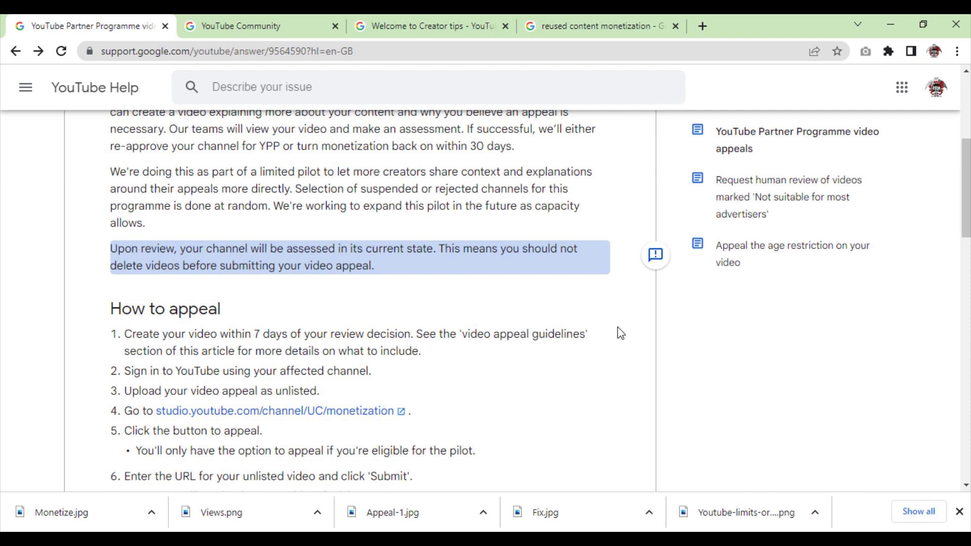
pyautogui.click(618, 332)
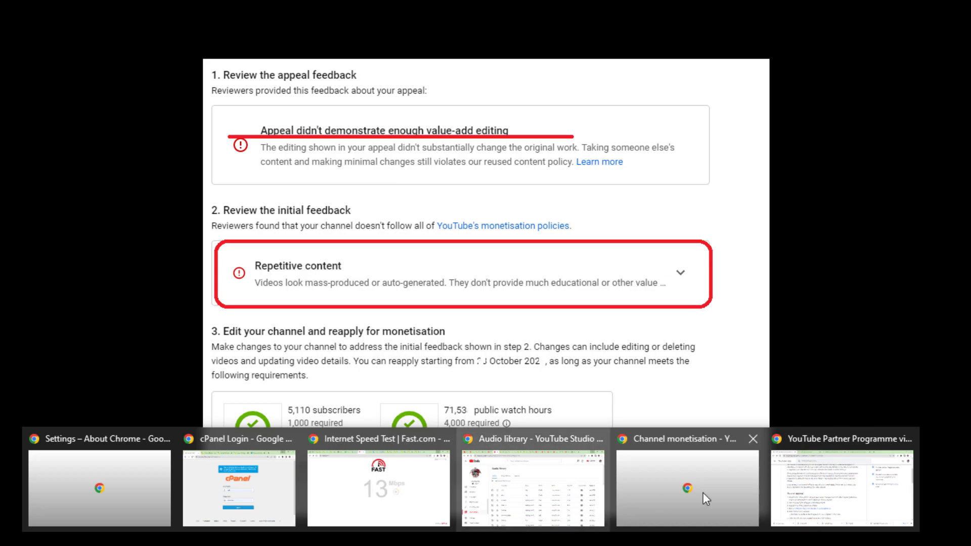
pyautogui.click(809, 498)
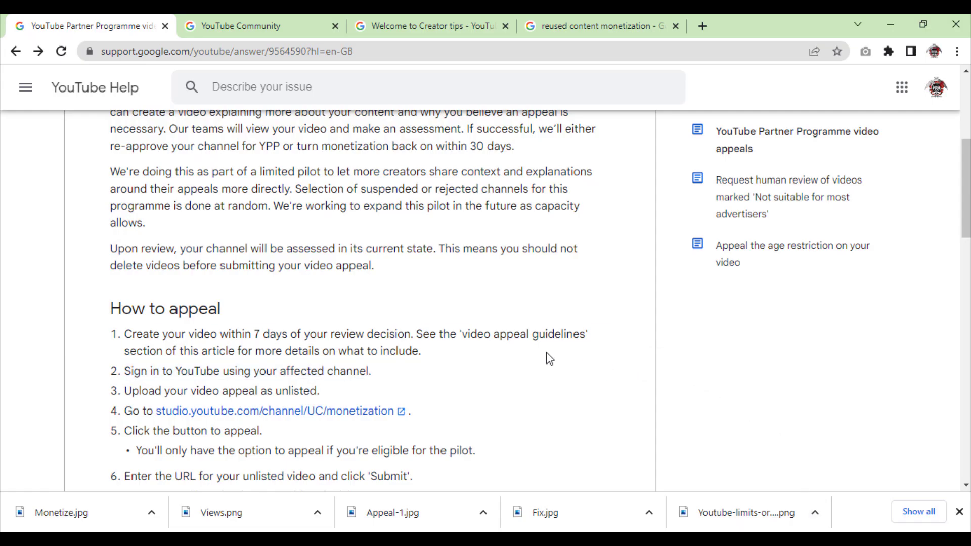
pyautogui.scroll(-1, 543, 340)
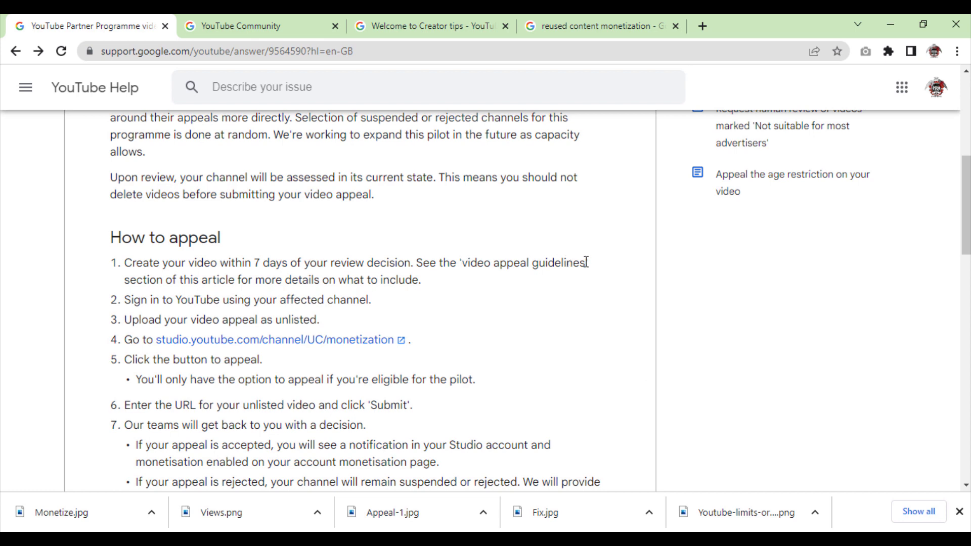
# Highlight 'video appeal guidelines' and 'unlisted', close the downloads bar, and select the guidelines heading.
pyautogui.moveTo(585, 263); pyautogui.dragTo(461, 262)
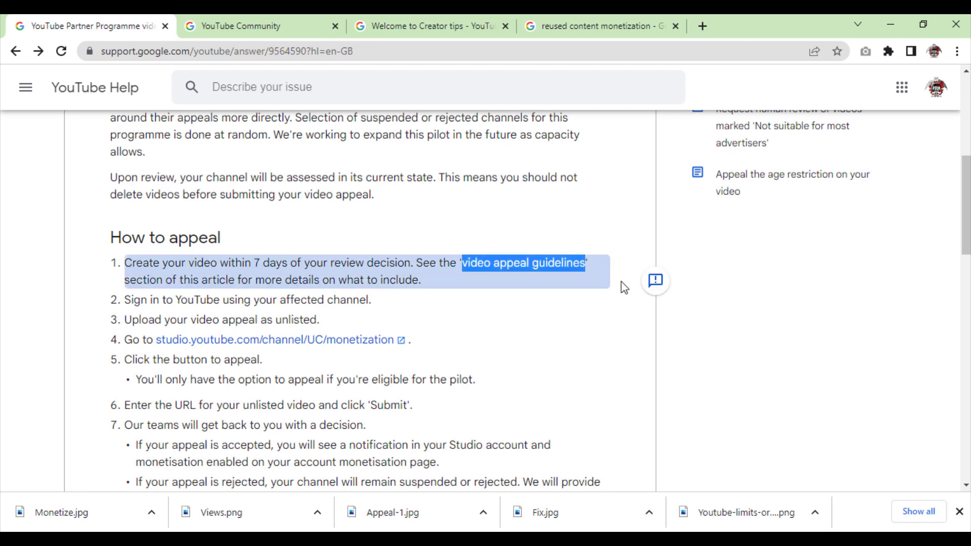
pyautogui.click(626, 279)
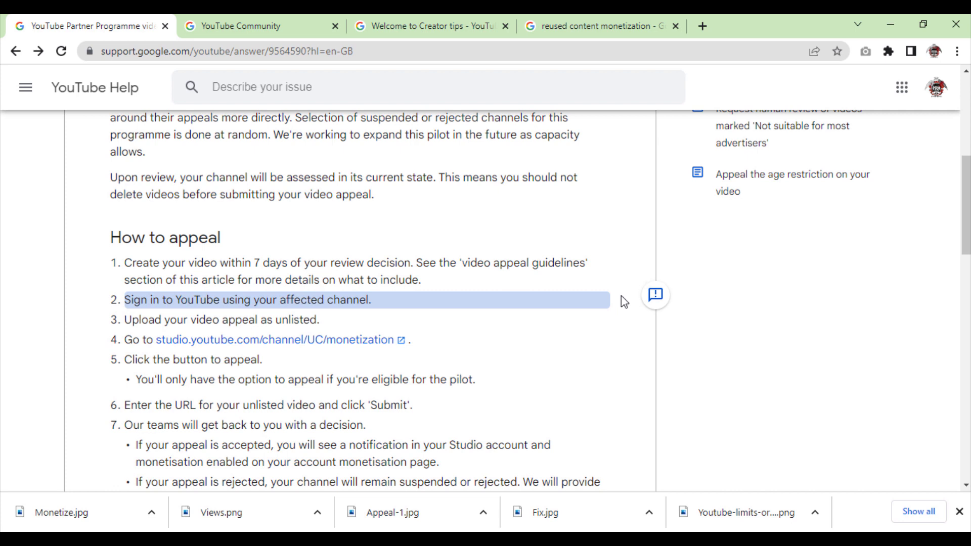
pyautogui.scroll(-1, 626, 323)
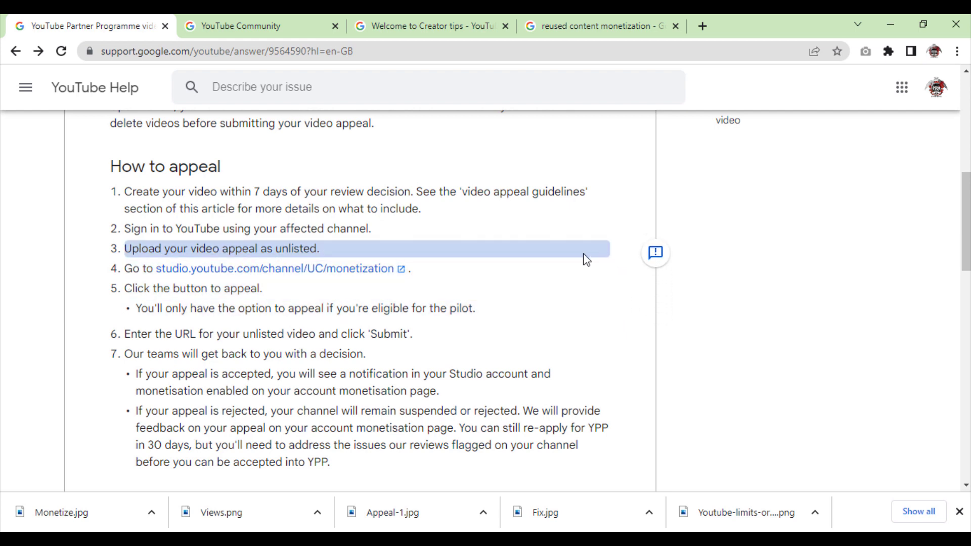
pyautogui.doubleClick(298, 248)
pyautogui.click(410, 256)
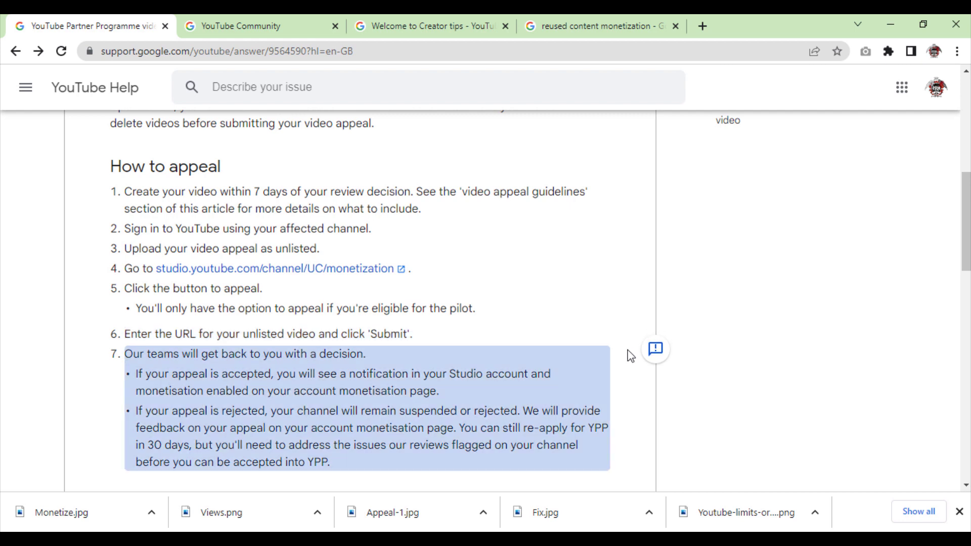
pyautogui.scroll(-1, 630, 356)
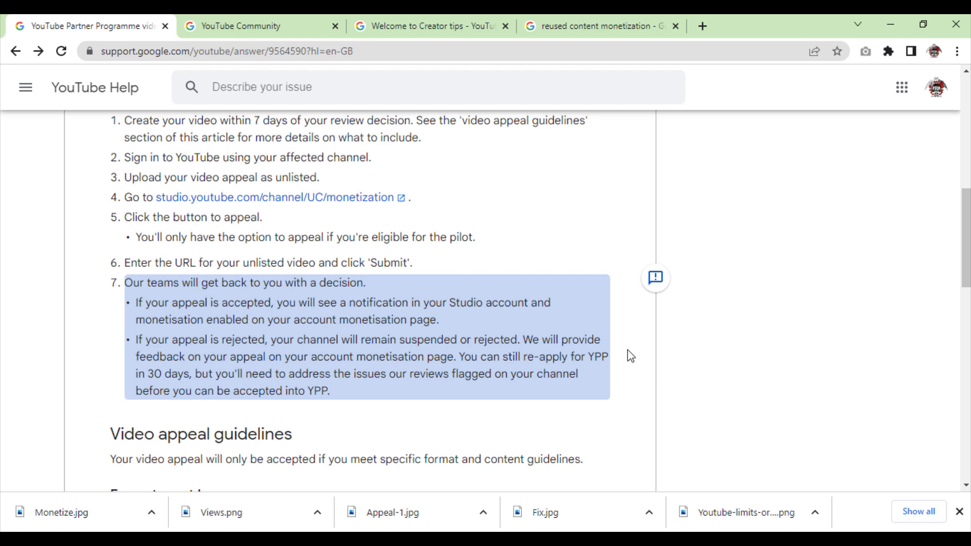
pyautogui.click(959, 511)
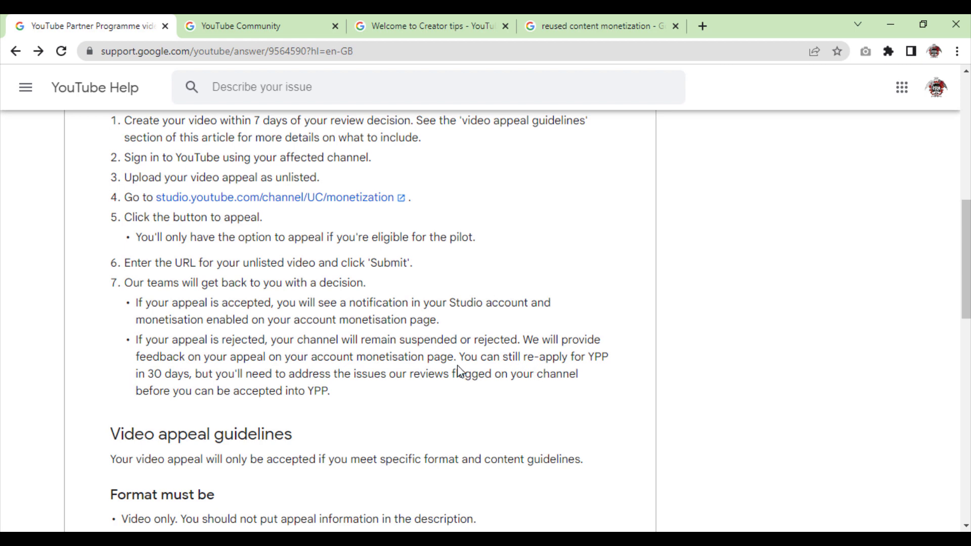
pyautogui.scroll(1, 457, 365)
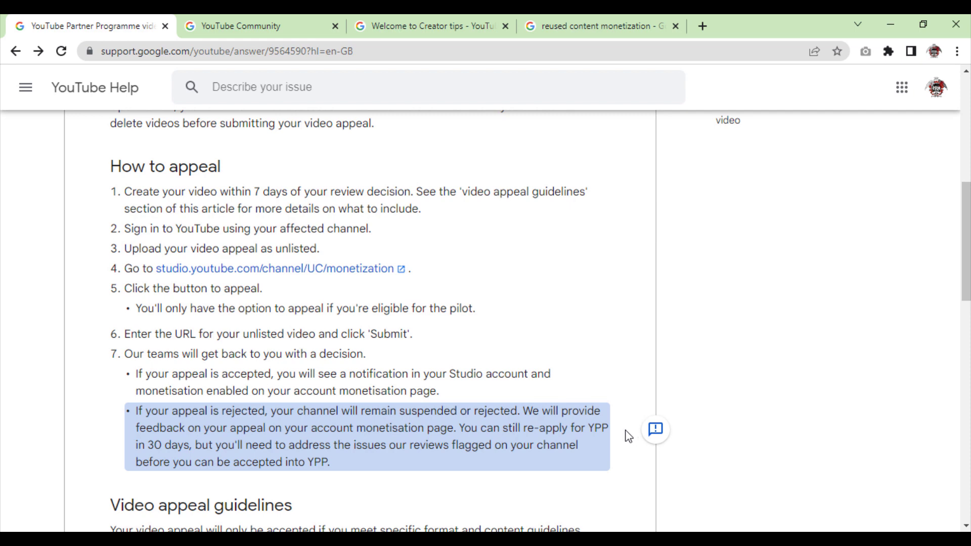
pyautogui.scroll(3, 627, 435)
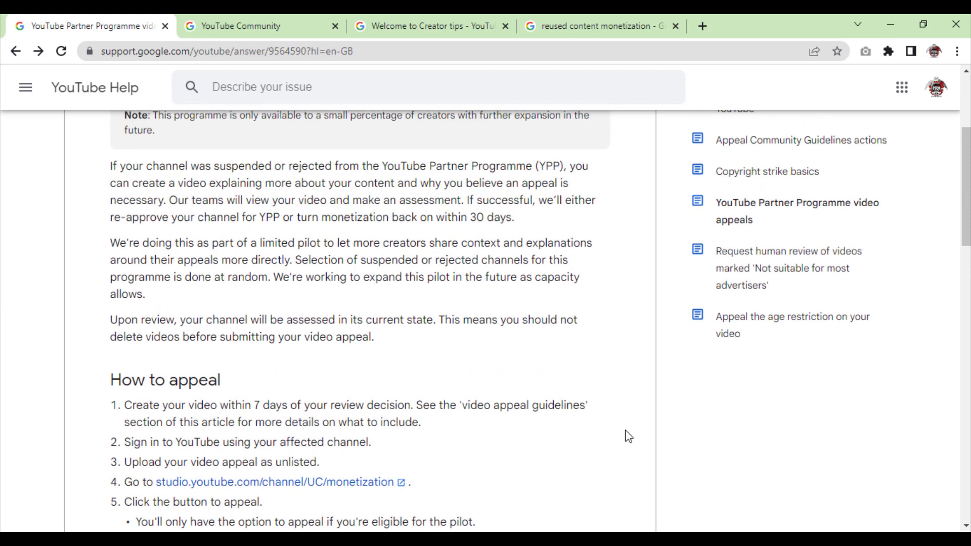
pyautogui.scroll(-3, 627, 435)
pyautogui.scroll(-1, 628, 436)
pyautogui.scroll(-1, 627, 435)
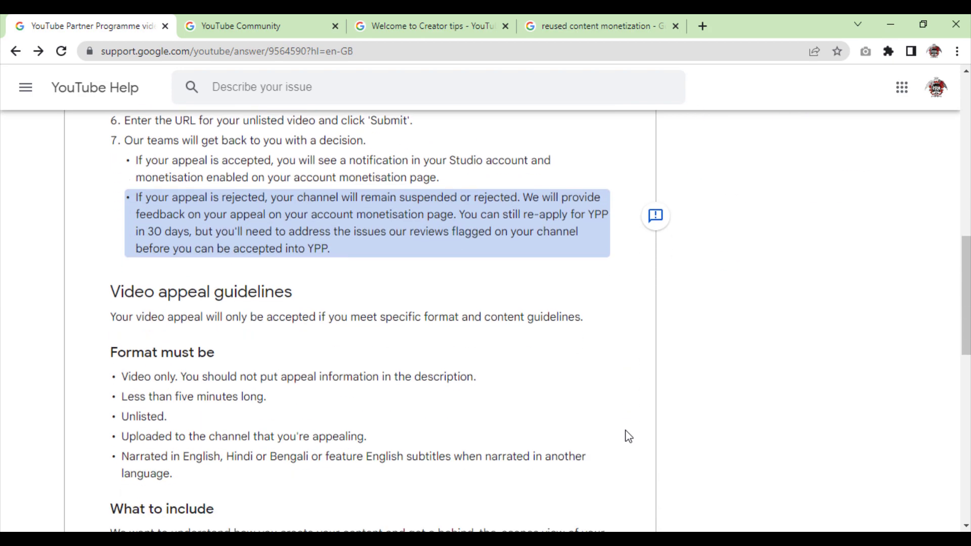
pyautogui.scroll(-1, 614, 402)
pyautogui.moveTo(293, 220); pyautogui.dragTo(112, 220)
pyautogui.scroll(-1, 395, 252)
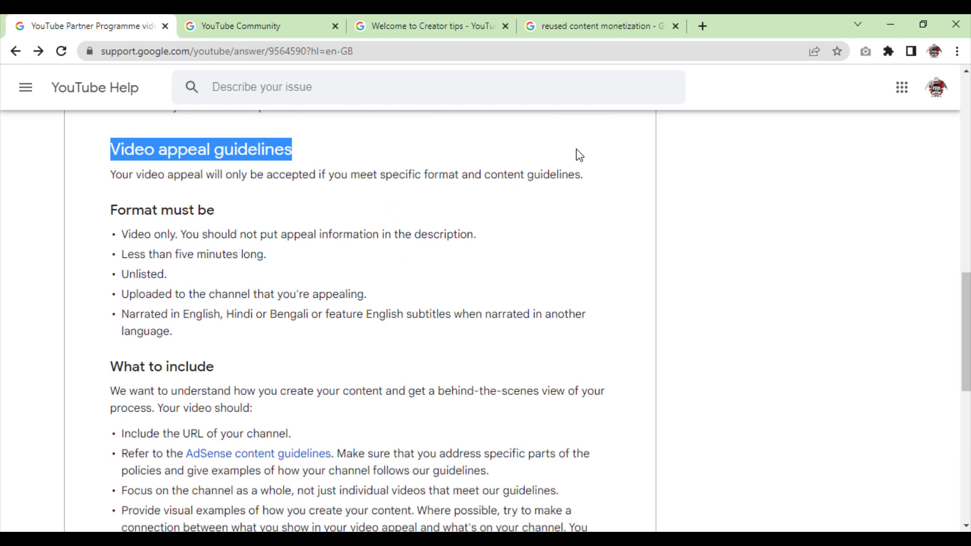
pyautogui.click(609, 157)
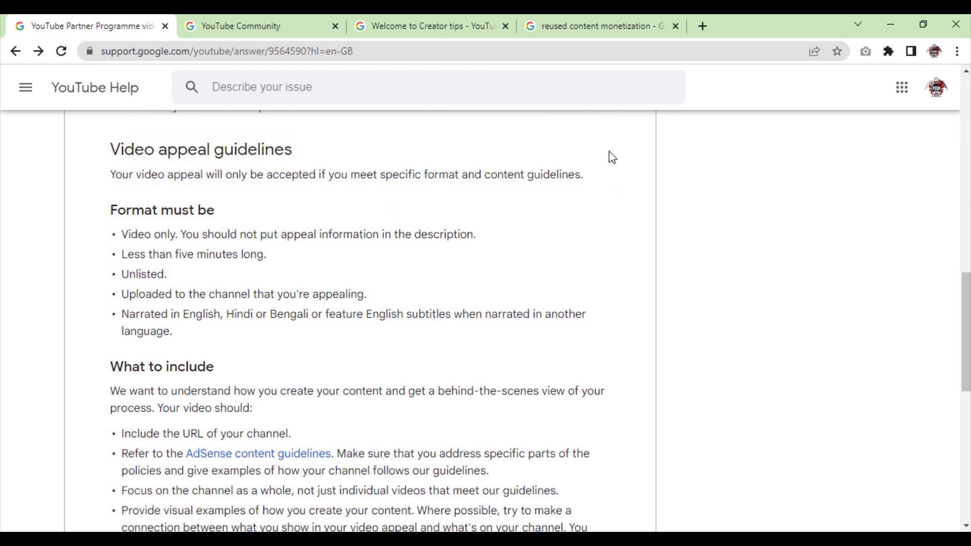
pyautogui.tripleClick(611, 157)
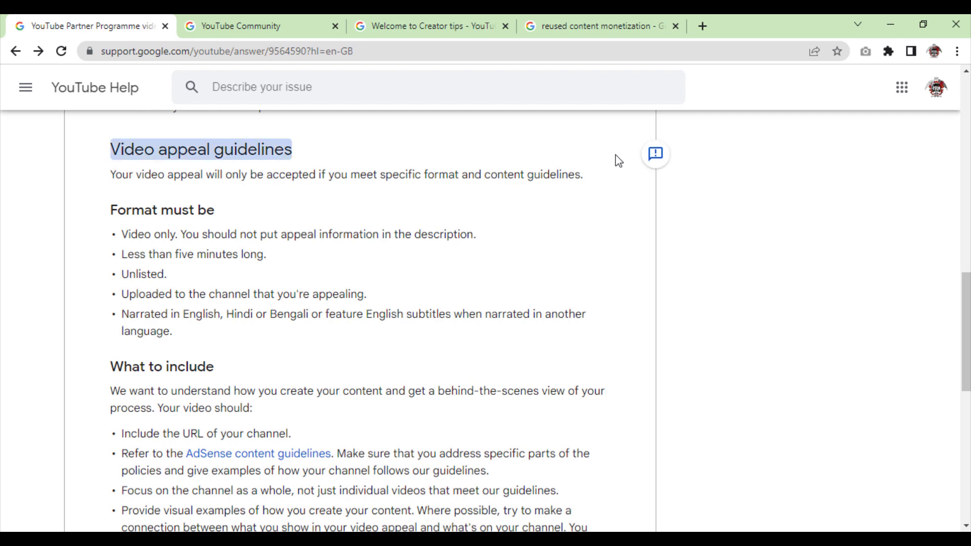
pyautogui.tripleClick(628, 177)
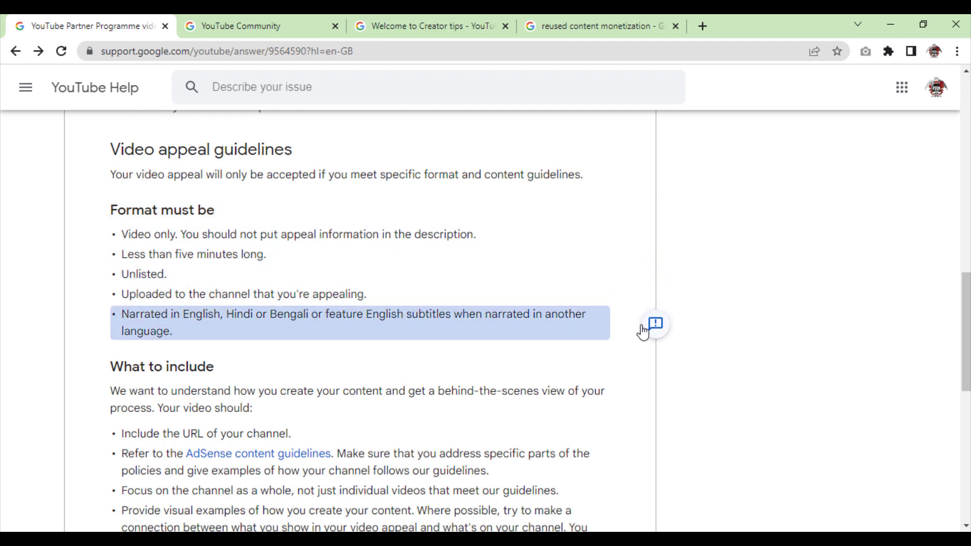
pyautogui.scroll(-2, 643, 330)
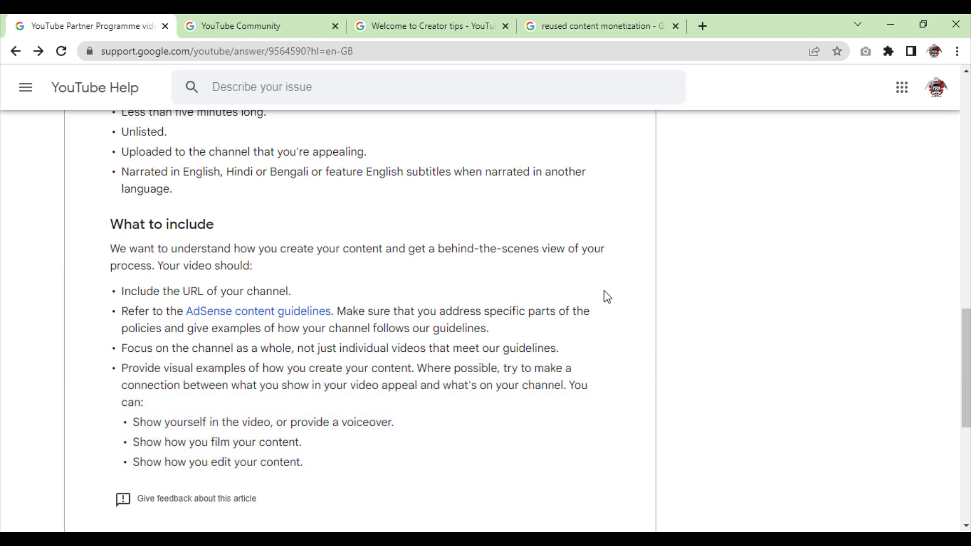
# Return to YouTube Help Community, click 'Describe your issue', and view the Featured posts.
pyautogui.click(239, 26)
pyautogui.scroll(1, 227, 152)
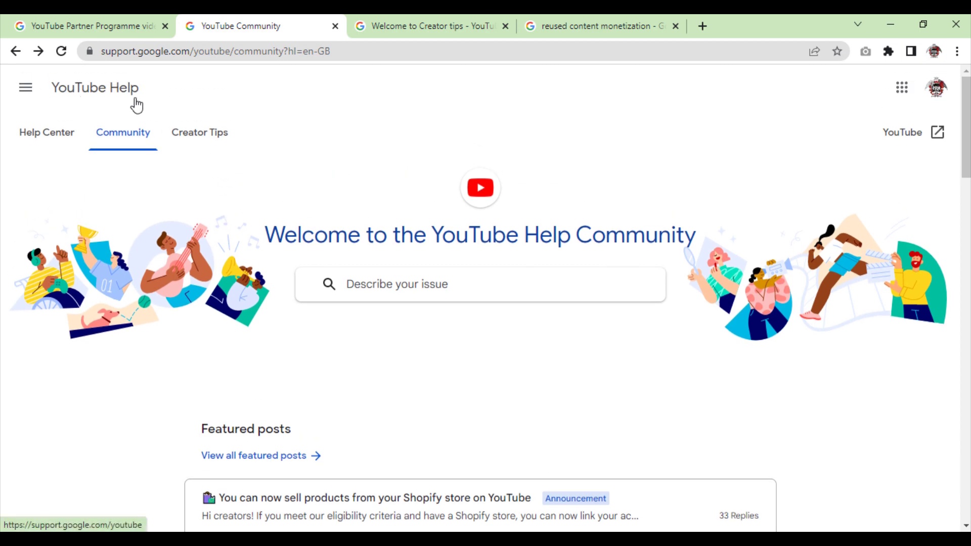
pyautogui.click(397, 289)
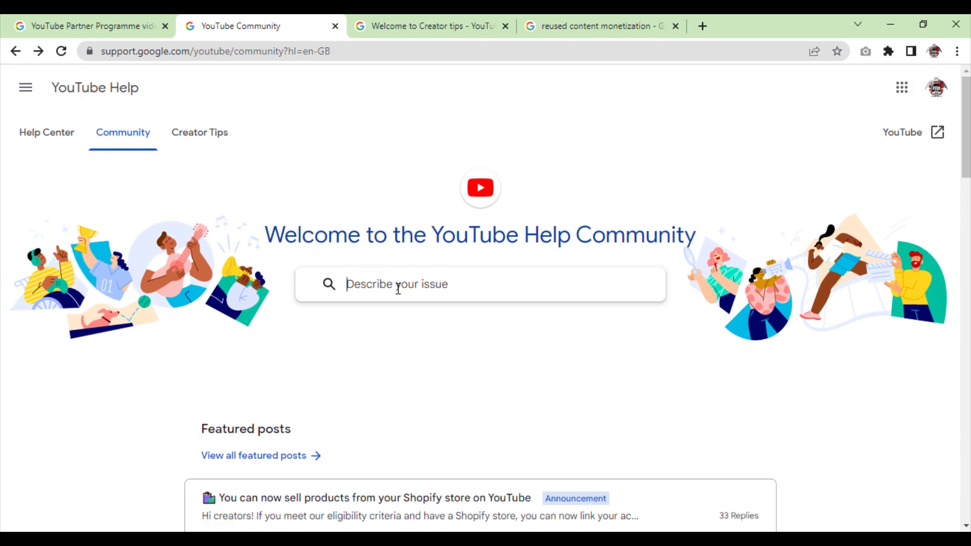
pyautogui.scroll(-2, 593, 340)
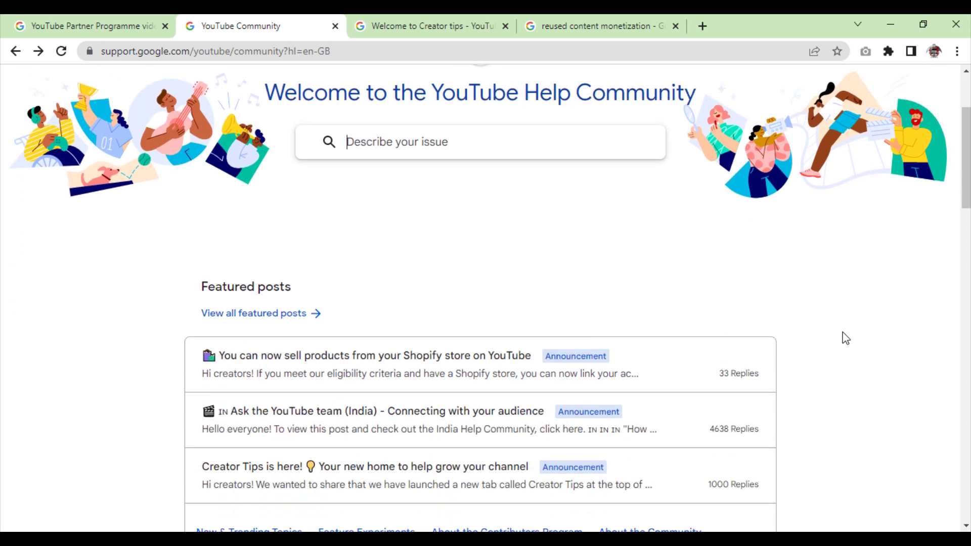
pyautogui.scroll(-1, 844, 337)
pyautogui.scroll(-1, 844, 338)
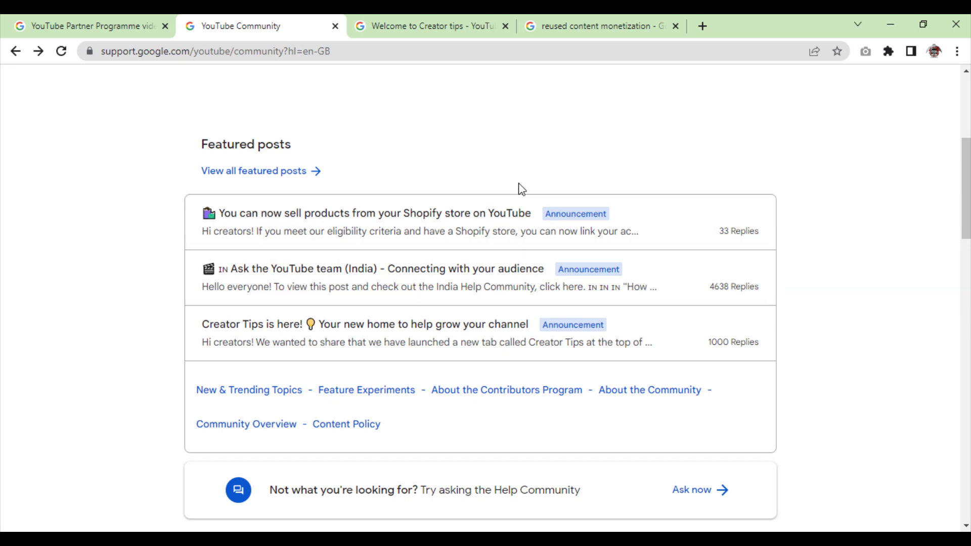
pyautogui.moveTo(306, 146); pyautogui.dragTo(201, 146)
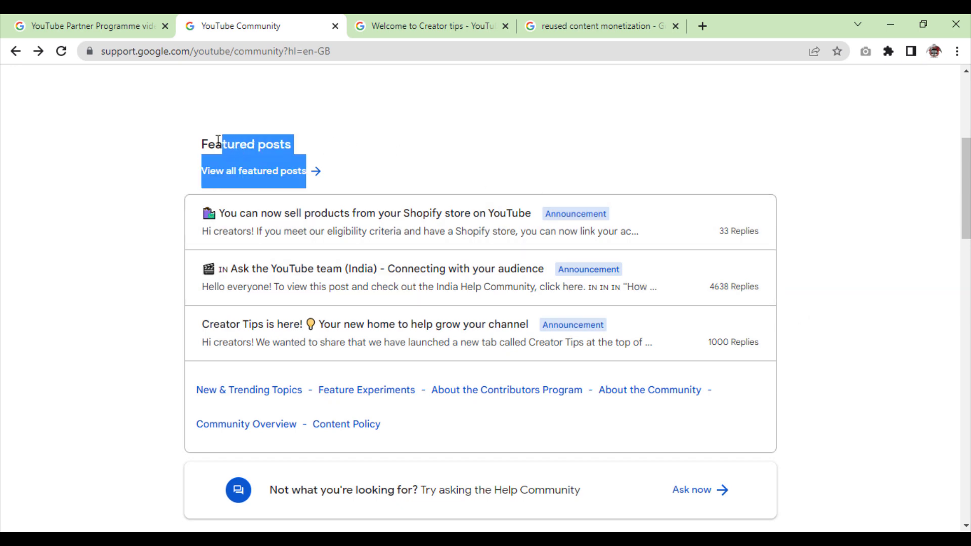
pyautogui.click(479, 168)
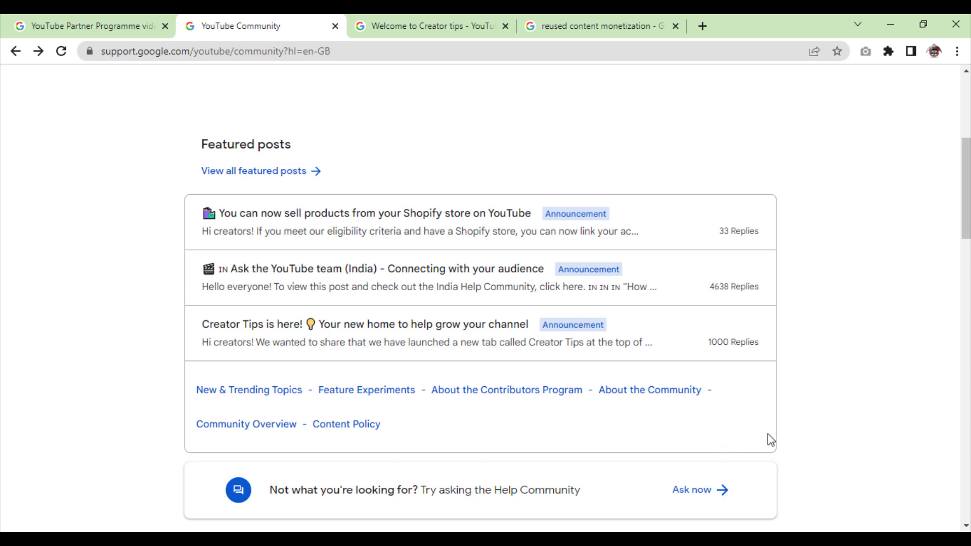
pyautogui.scroll(2, 792, 414)
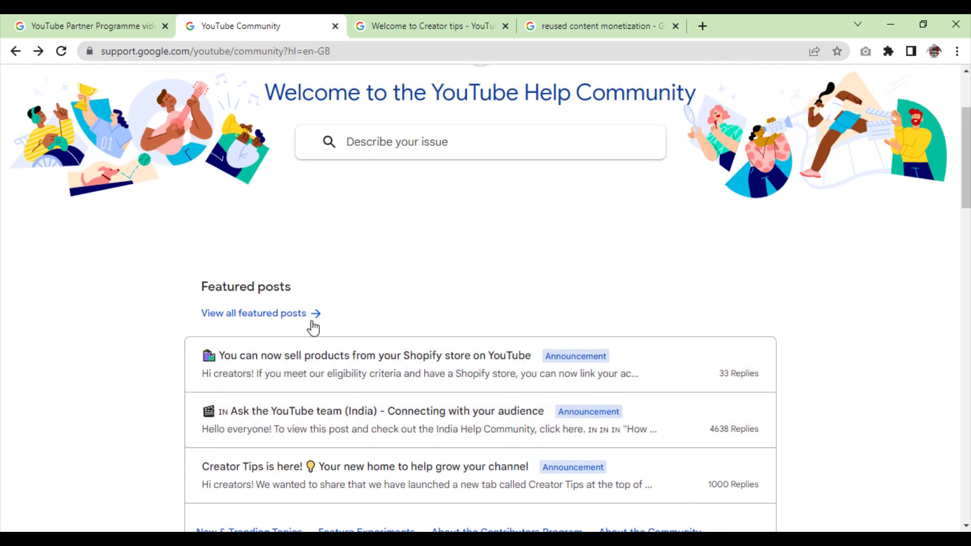
pyautogui.click(379, 149)
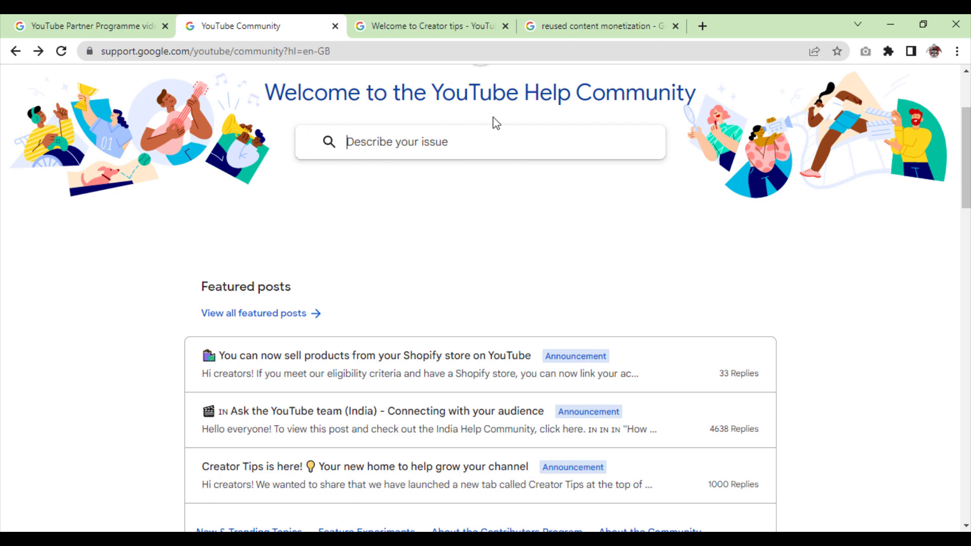
pyautogui.scroll(2, 500, 176)
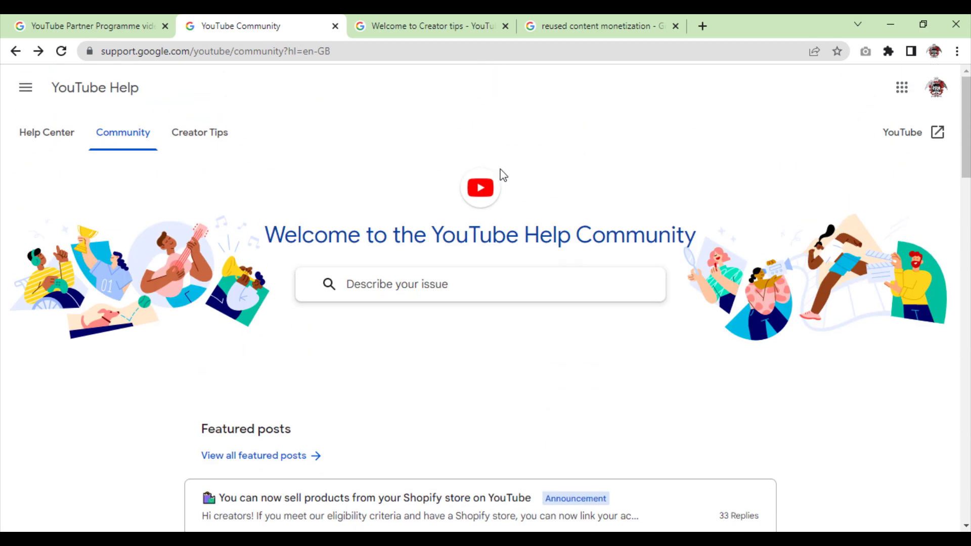
# Switch to the 'Welcome to Creator tips' page and highlight its heading.
pyautogui.click(401, 35)
pyautogui.scroll(2, 422, 223)
pyautogui.scroll(5, 423, 223)
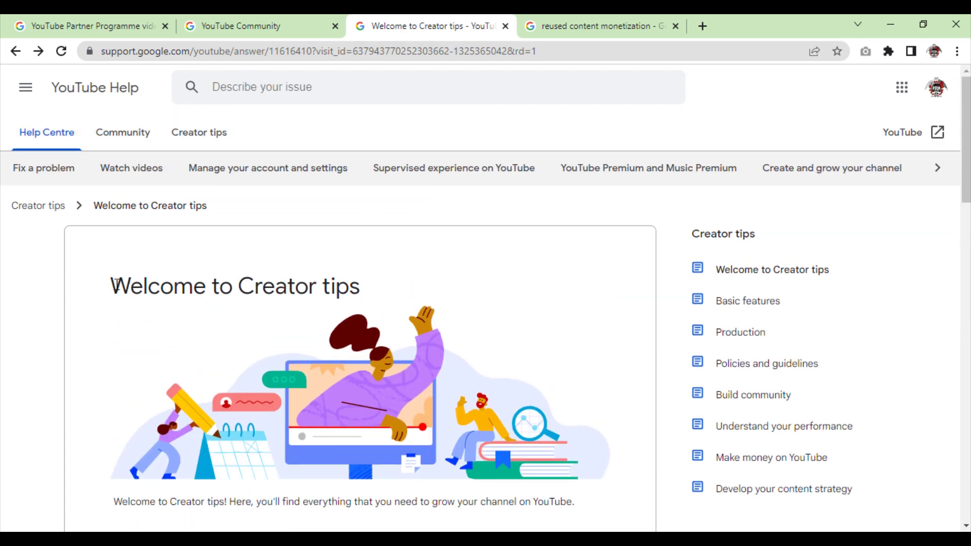
pyautogui.moveTo(113, 286); pyautogui.dragTo(375, 290)
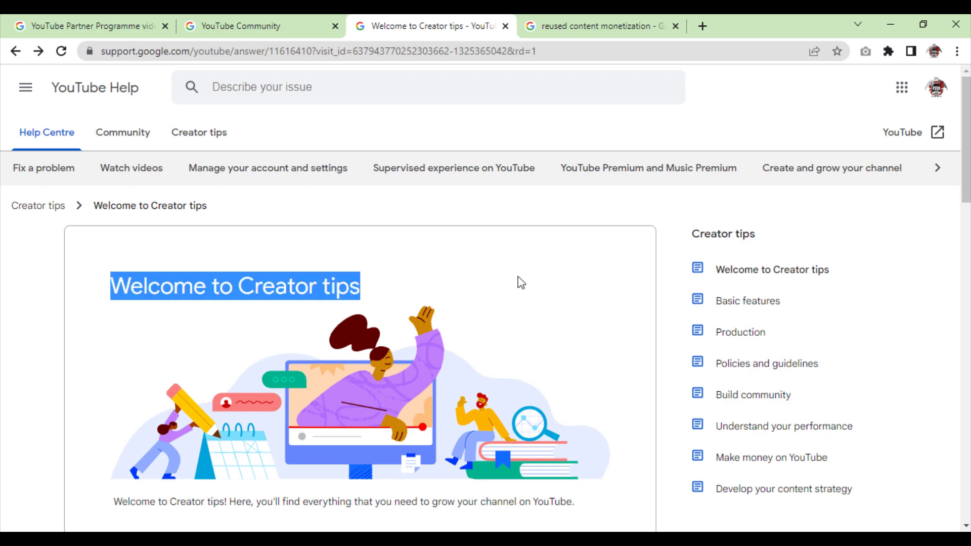
pyautogui.click(668, 270)
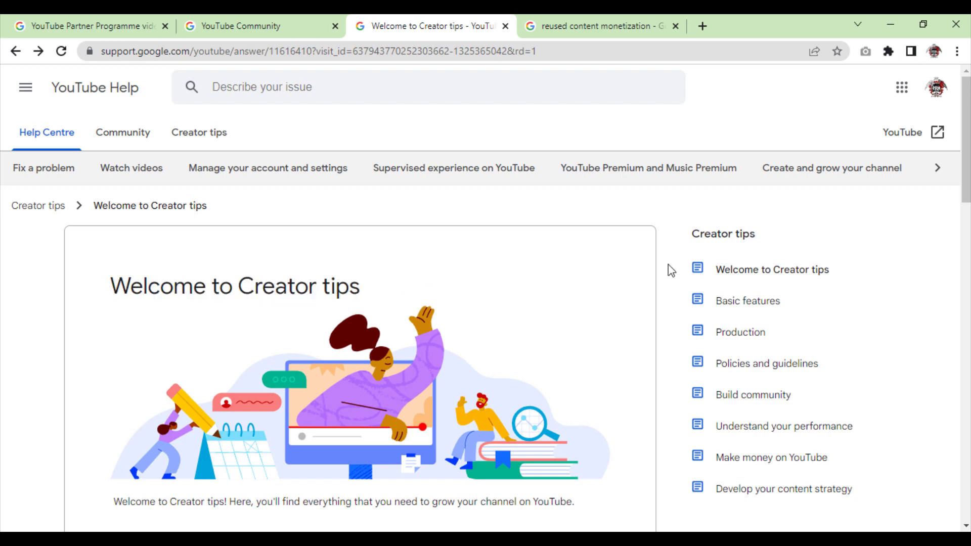
pyautogui.scroll(-1, 669, 271)
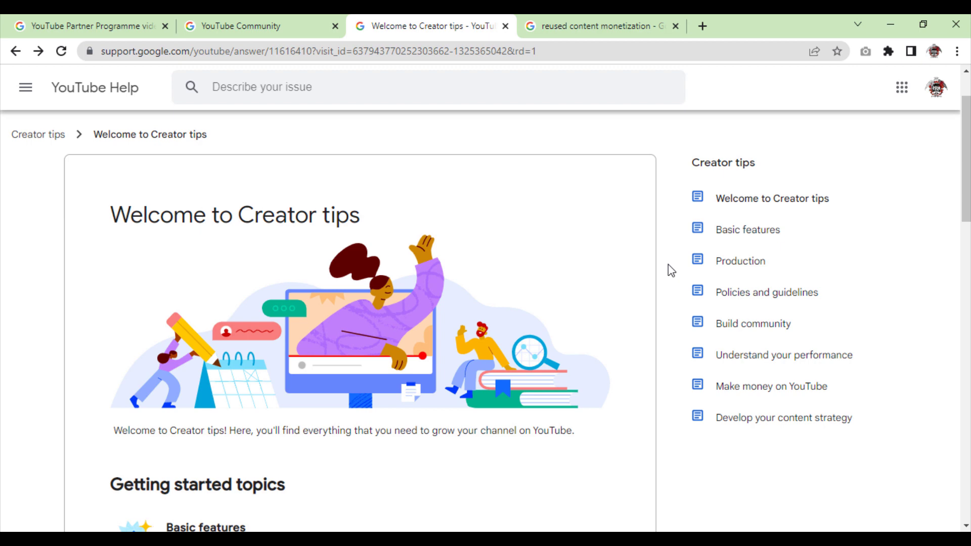
pyautogui.scroll(-3, 669, 270)
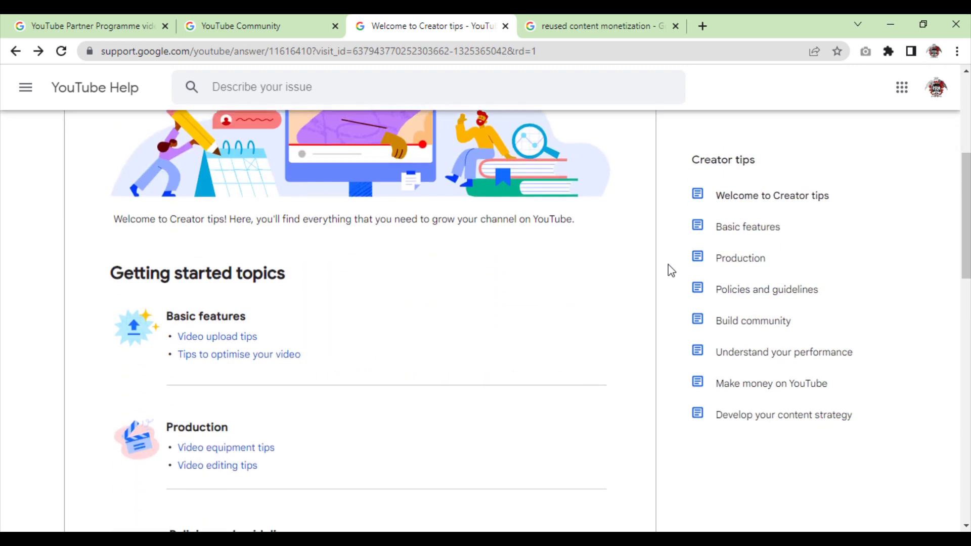
pyautogui.scroll(-1, 669, 270)
pyautogui.scroll(-1, 669, 270)
pyautogui.scroll(-1, 671, 270)
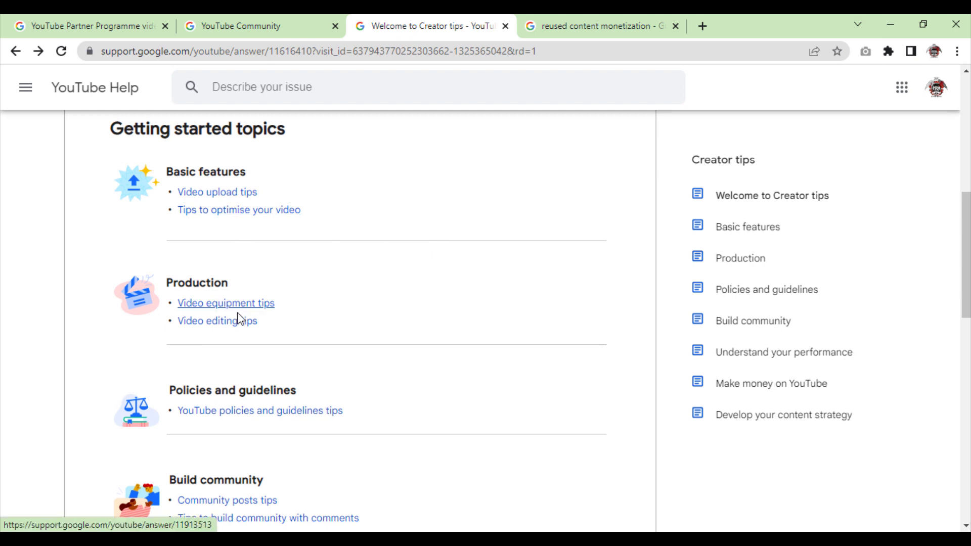
pyautogui.scroll(-1, 239, 328)
pyautogui.scroll(-2, 238, 327)
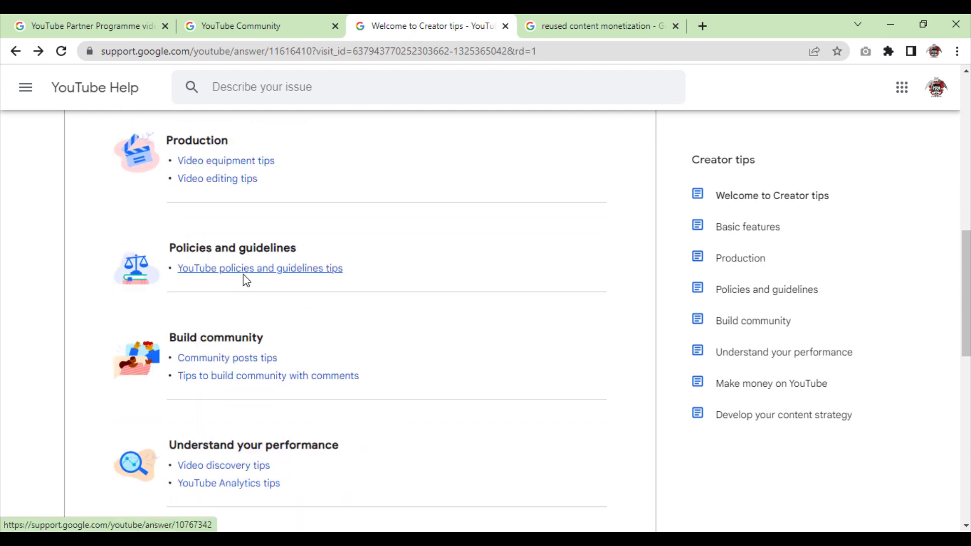
pyautogui.scroll(-1, 235, 362)
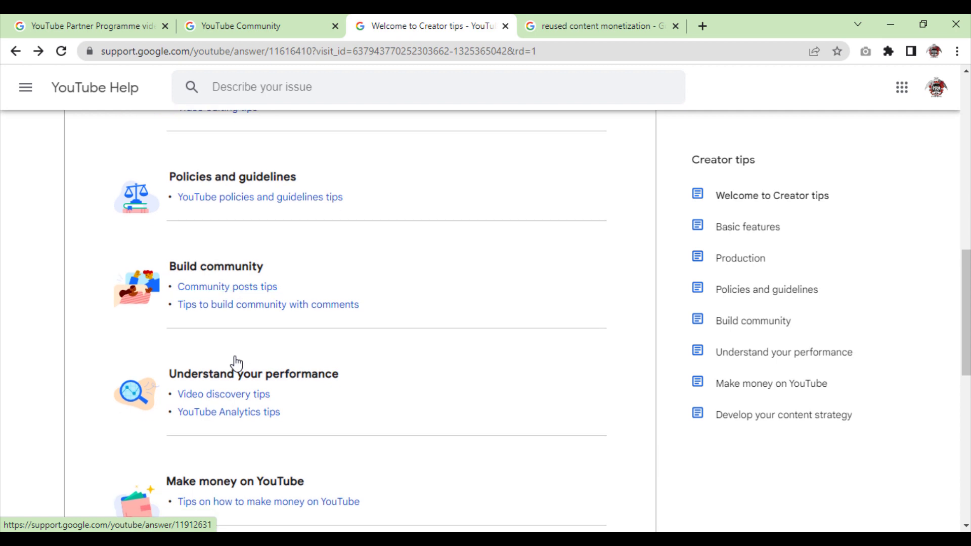
pyautogui.scroll(-1, 234, 344)
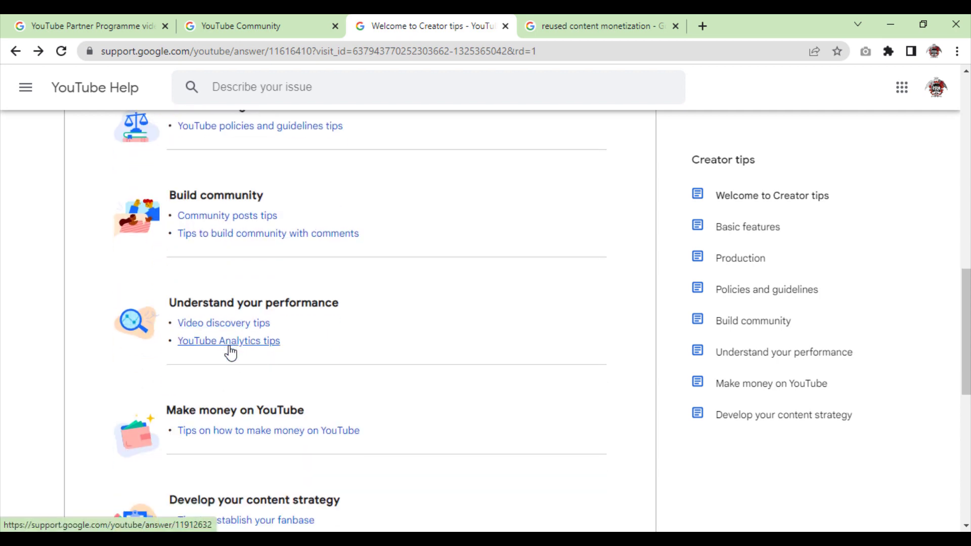
pyautogui.scroll(-2, 230, 349)
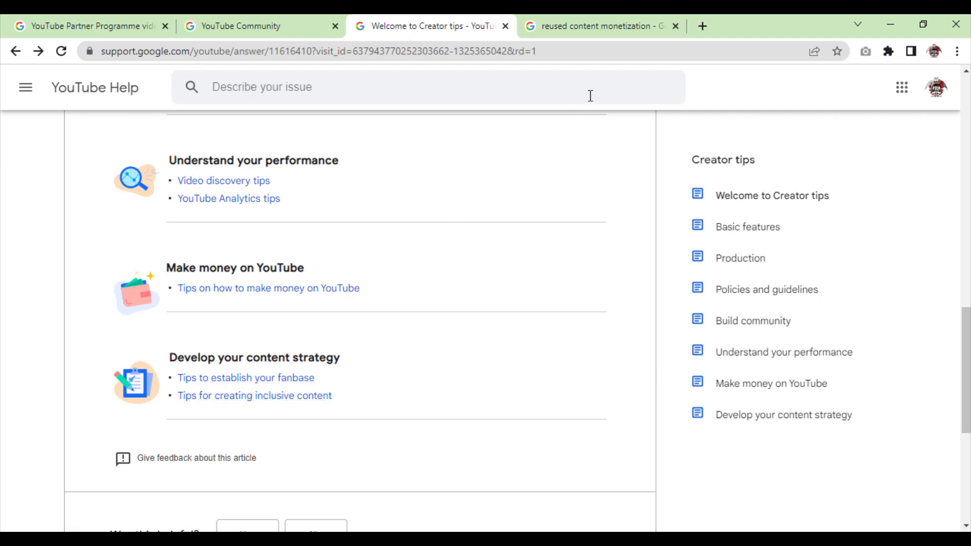
pyautogui.scroll(-2, 540, 216)
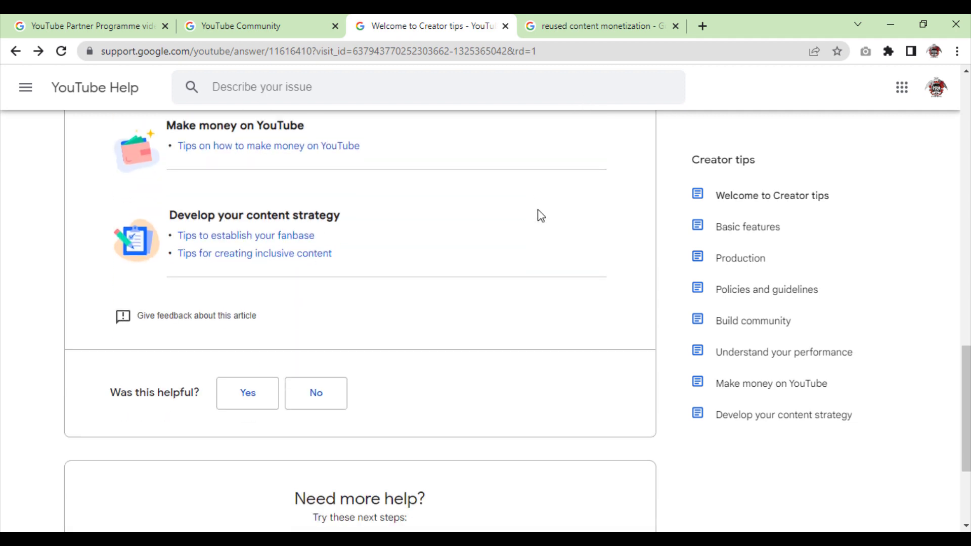
pyautogui.scroll(1, 540, 216)
# Collapse 'Can you get monetized with reused content?' and highlight the 30-day reapply sentence.
pyautogui.click(572, 31)
pyautogui.scroll(5, 588, 182)
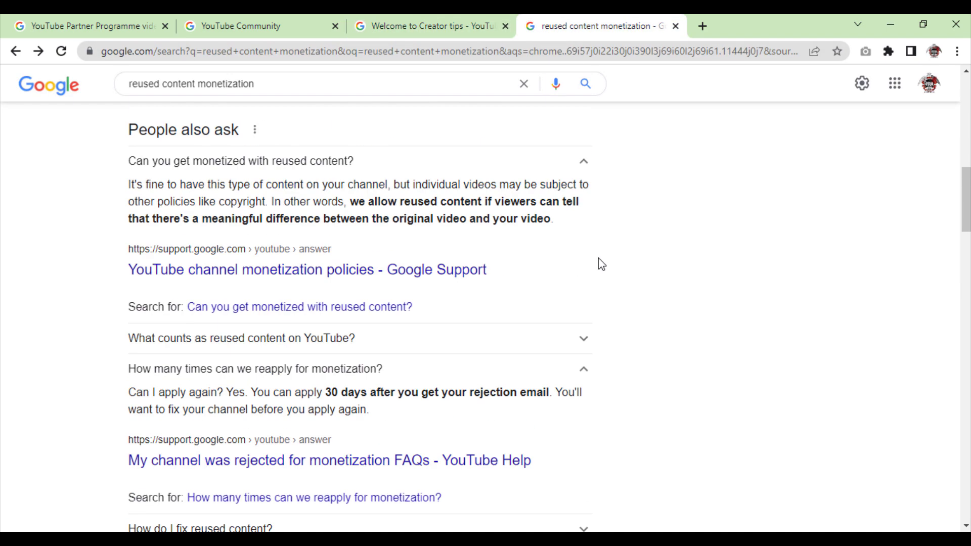
pyautogui.scroll(1, 598, 258)
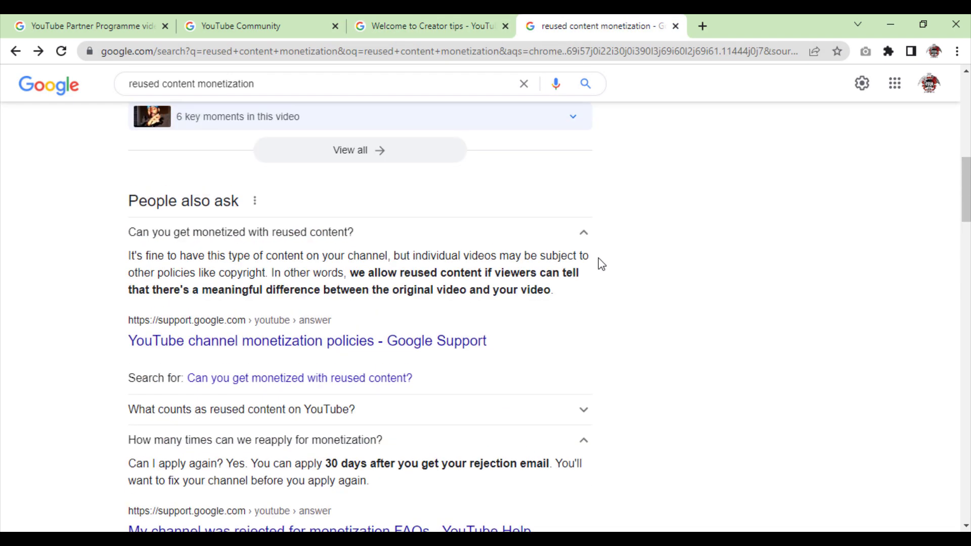
pyautogui.scroll(-1, 599, 263)
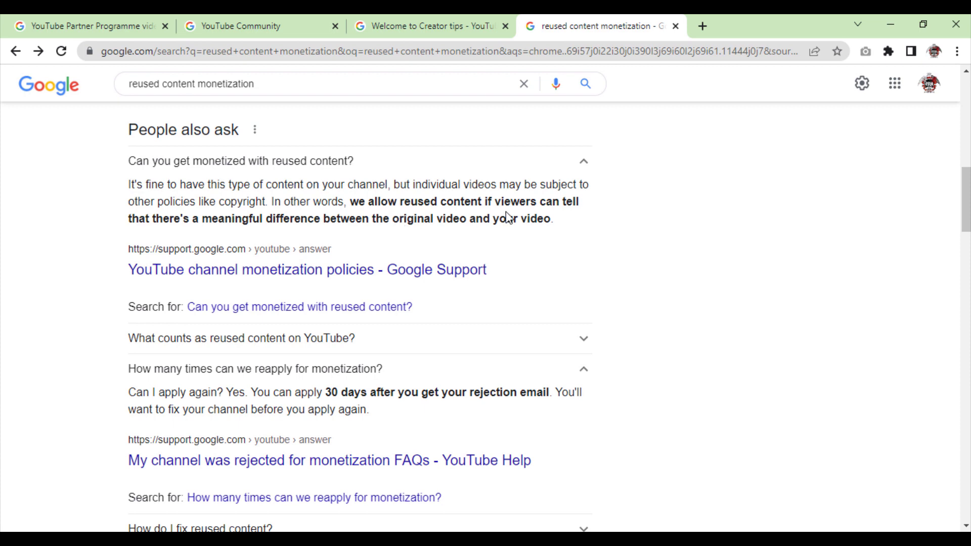
pyautogui.moveTo(493, 219); pyautogui.dragTo(554, 218)
pyautogui.click(90, 228)
pyautogui.click(581, 162)
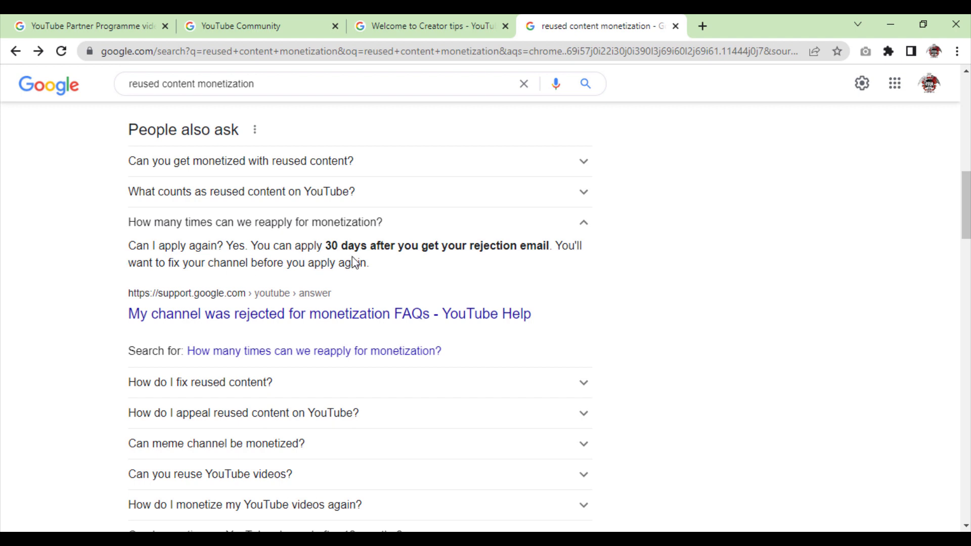
pyautogui.moveTo(251, 245); pyautogui.dragTo(551, 245)
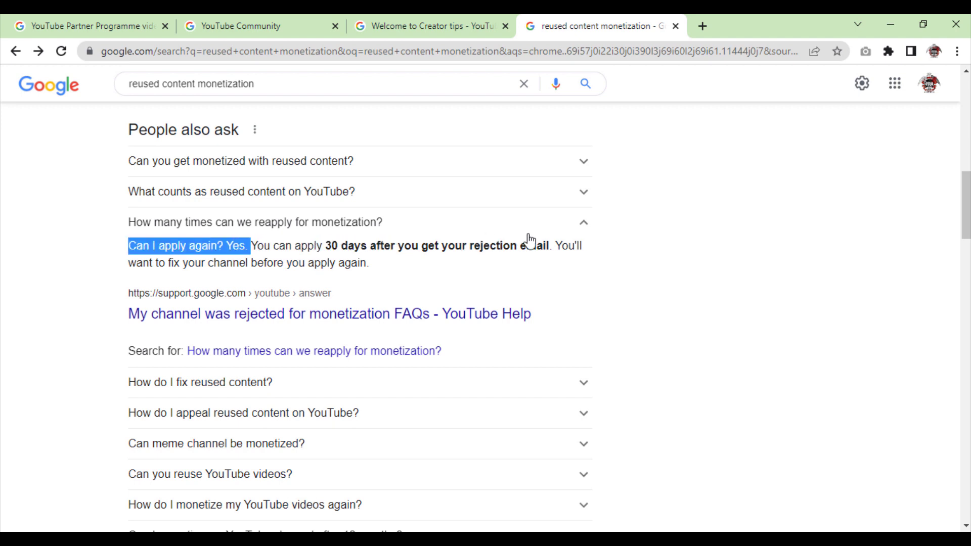
pyautogui.click(91, 255)
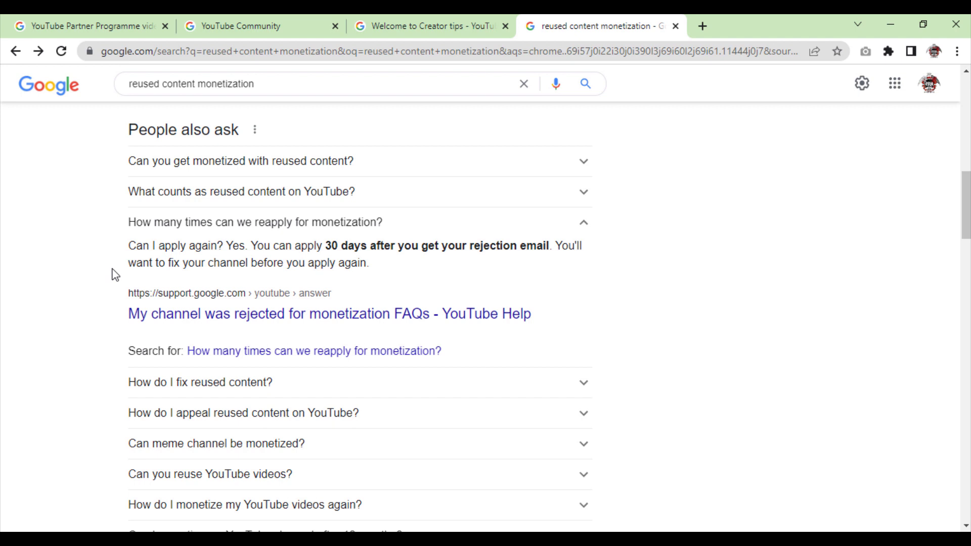
pyautogui.scroll(-1, 114, 274)
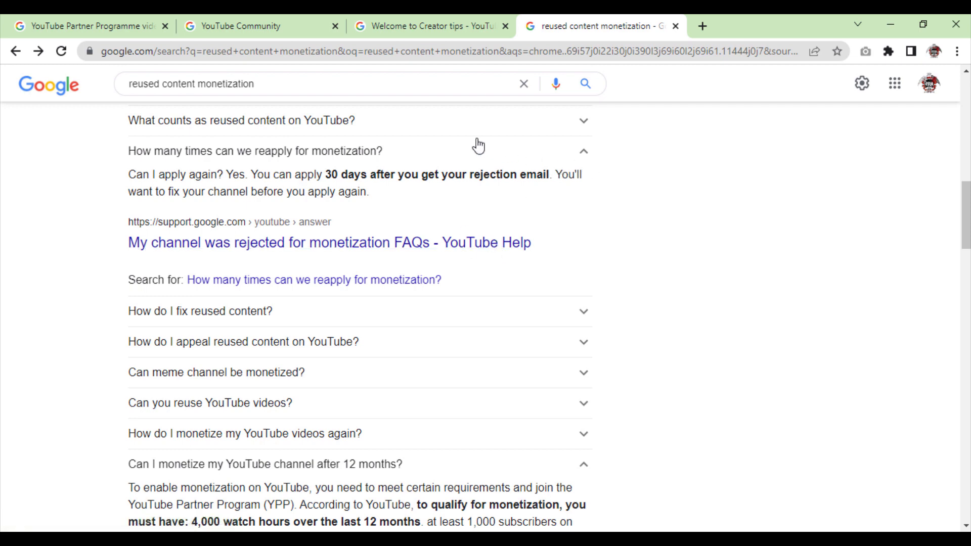
# Collapse the reapply and 12-month answers after highlighting the 4,000 watch hours and 1,000 subscribers requirements.
pyautogui.click(586, 156)
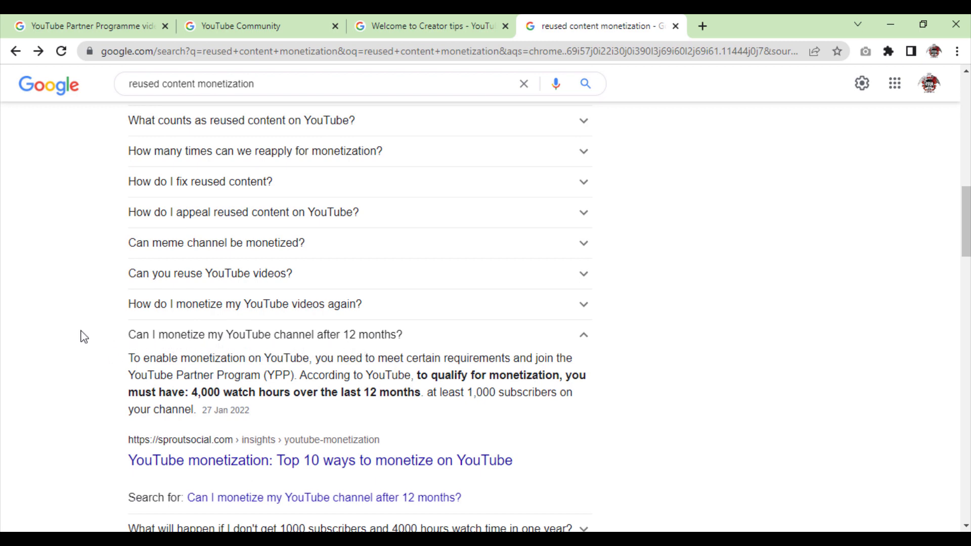
pyautogui.scroll(-1, 101, 348)
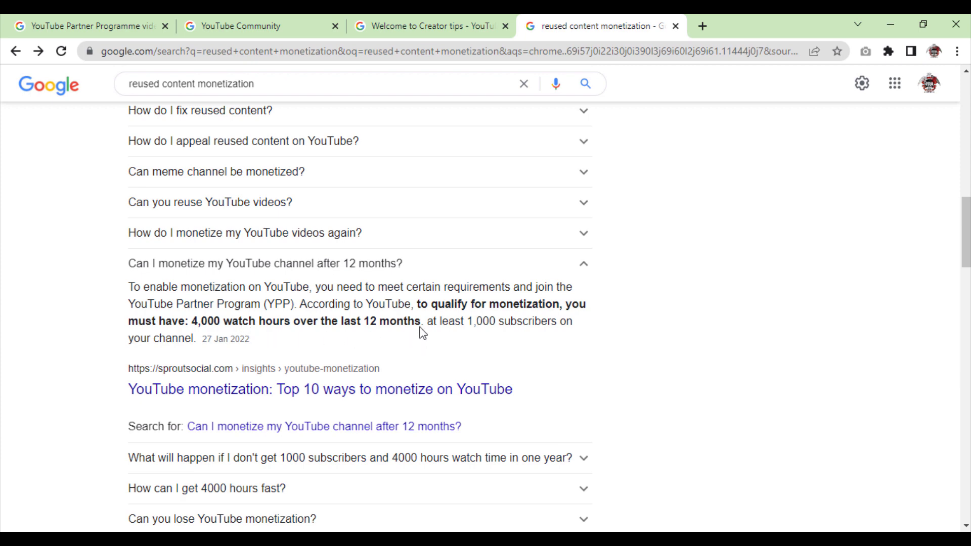
pyautogui.moveTo(423, 321); pyautogui.dragTo(135, 326)
pyautogui.click(82, 330)
pyautogui.moveTo(468, 326); pyautogui.dragTo(470, 338)
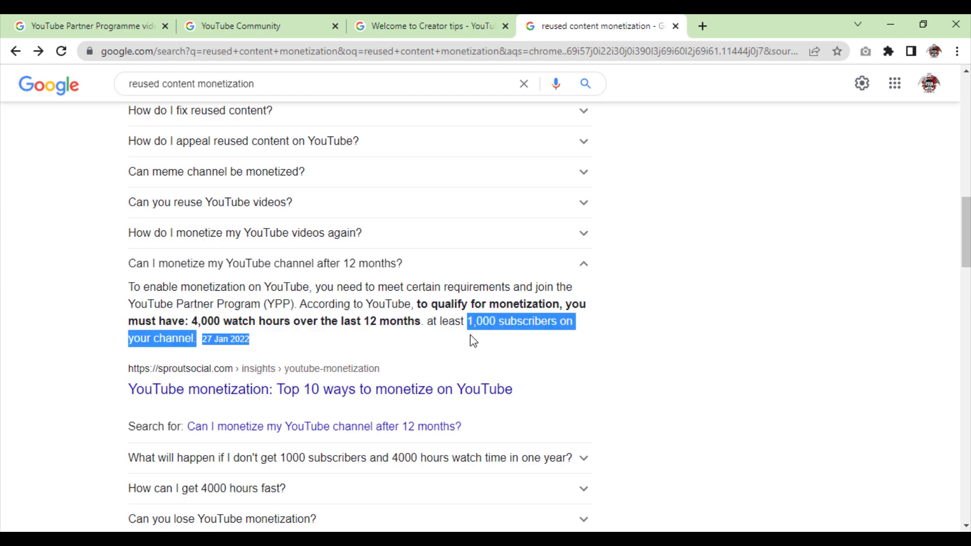
pyautogui.click(105, 305)
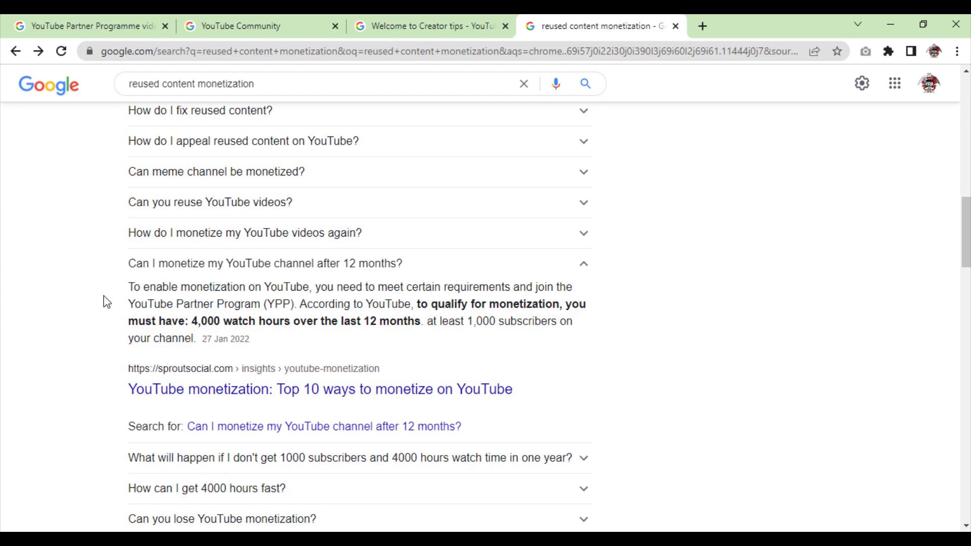
pyautogui.scroll(1, 104, 302)
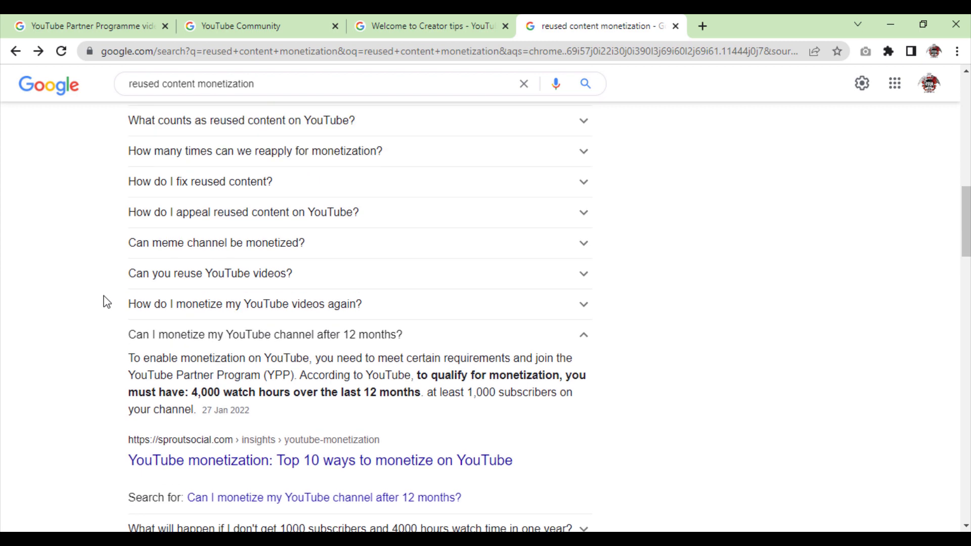
pyautogui.scroll(1, 106, 302)
pyautogui.scroll(1, 105, 302)
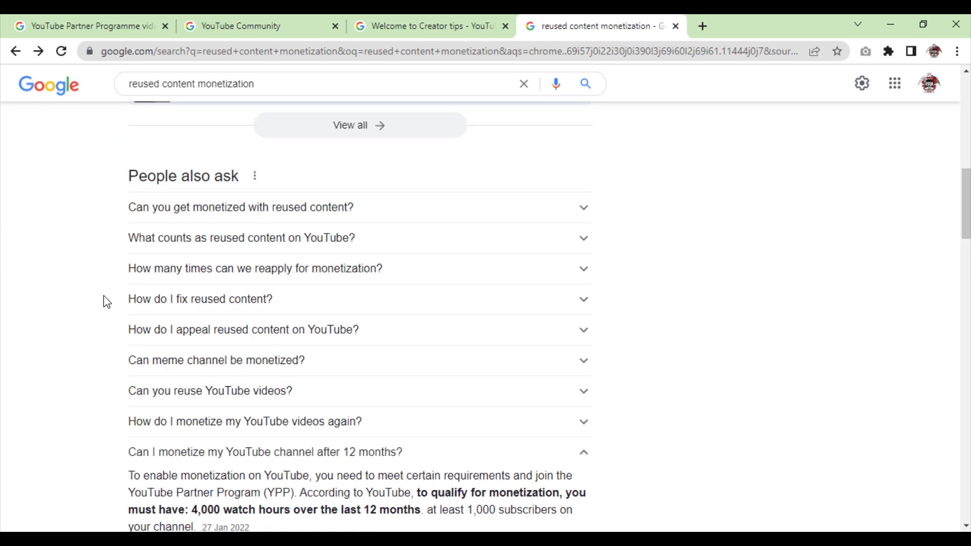
pyautogui.scroll(-2, 105, 302)
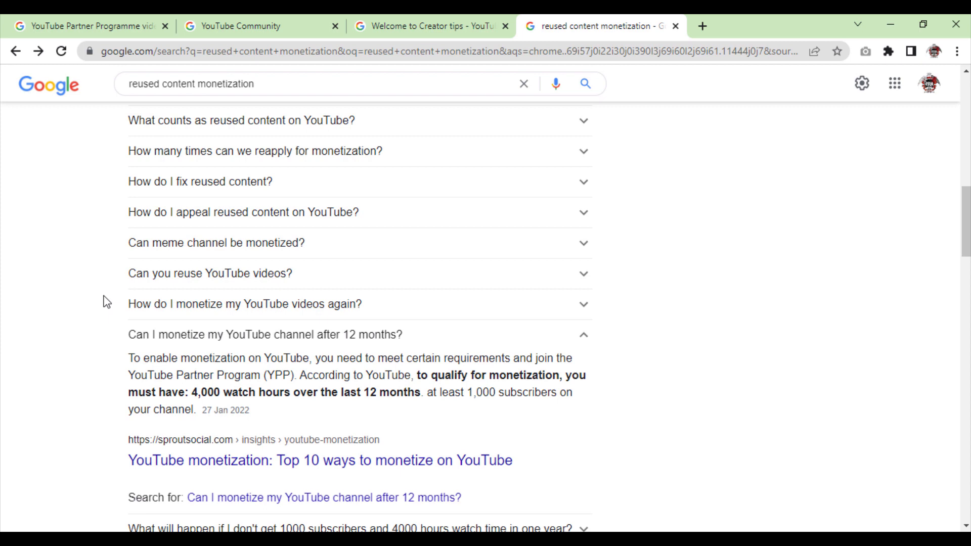
pyautogui.scroll(-2, 104, 302)
pyautogui.scroll(-1, 105, 302)
pyautogui.scroll(-3, 105, 302)
pyautogui.scroll(3, 105, 302)
pyautogui.scroll(4, 105, 302)
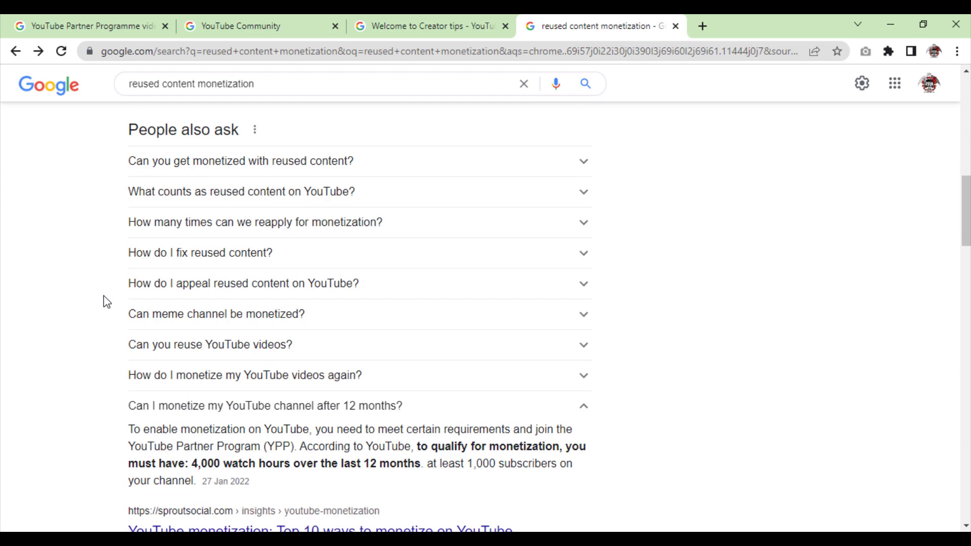
pyautogui.scroll(1, 104, 303)
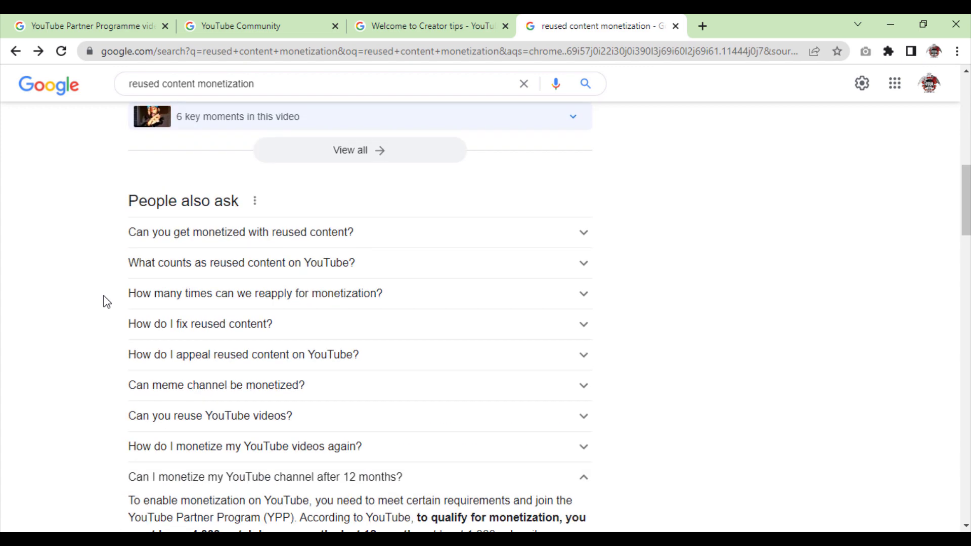
pyautogui.scroll(-1, 105, 302)
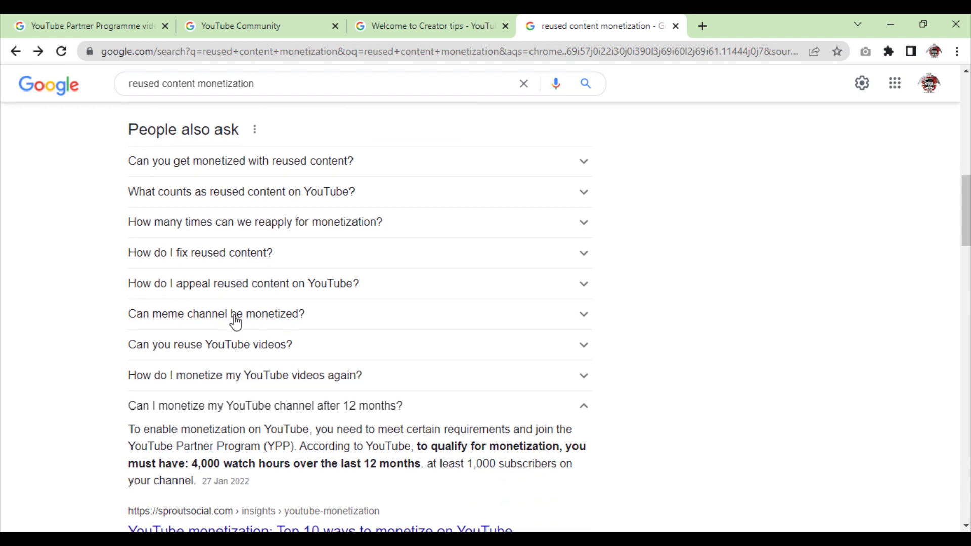
pyautogui.click(584, 411)
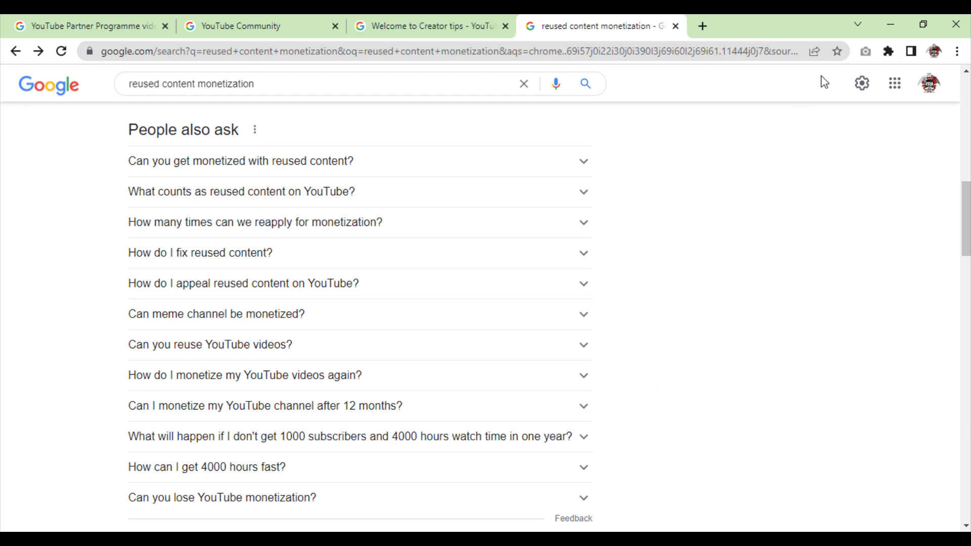
# Minimize the search window, restore the Audio library window, and show Sound effects.
pyautogui.click(888, 21)
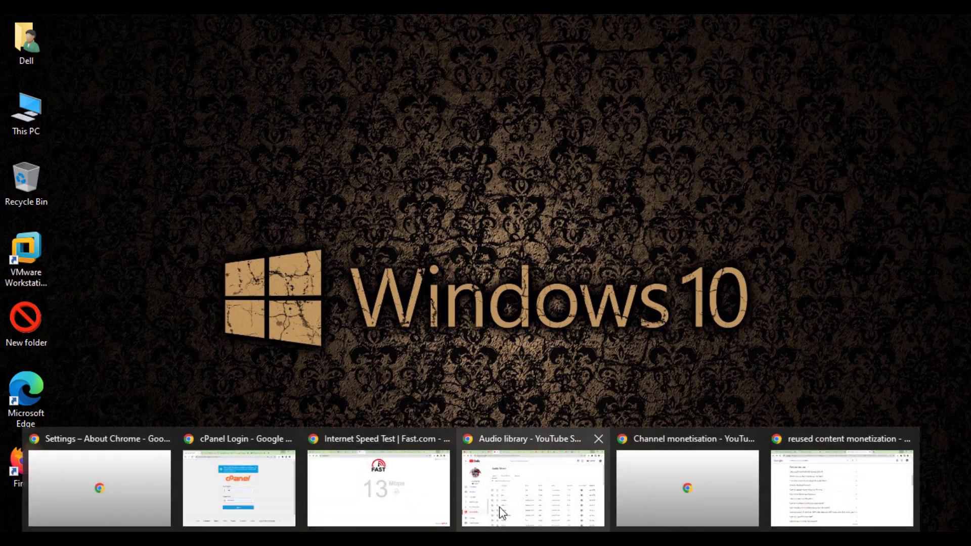
pyautogui.click(499, 509)
pyautogui.click(281, 193)
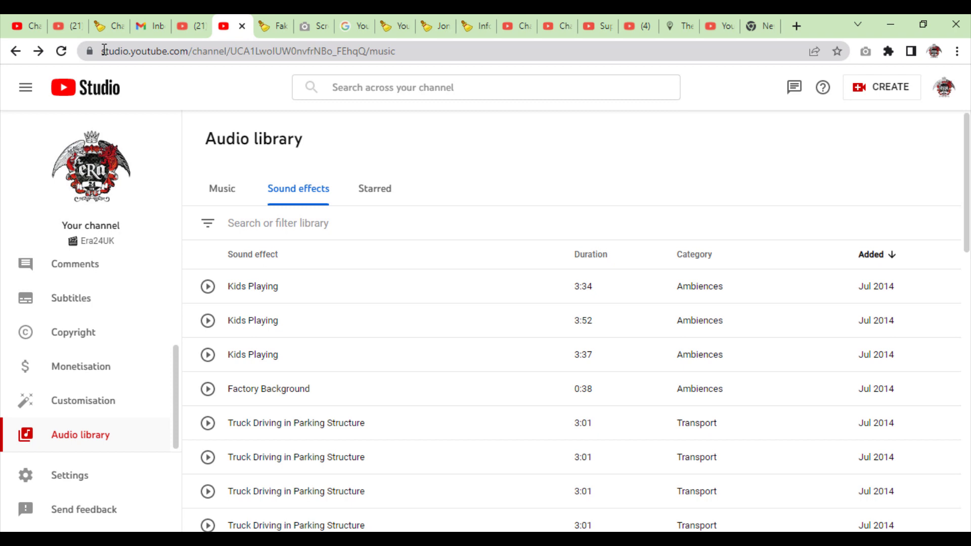
pyautogui.moveTo(104, 50); pyautogui.dragTo(423, 54)
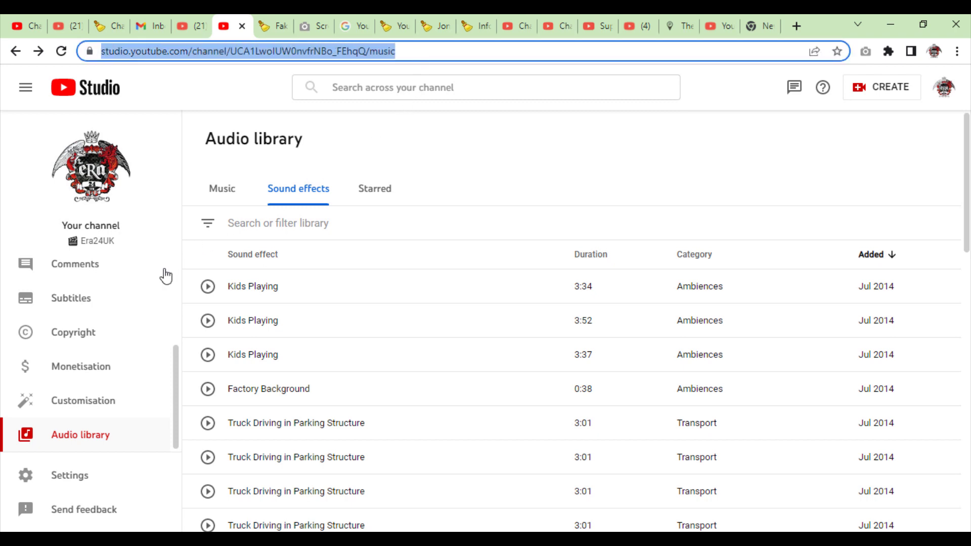
pyautogui.click(403, 139)
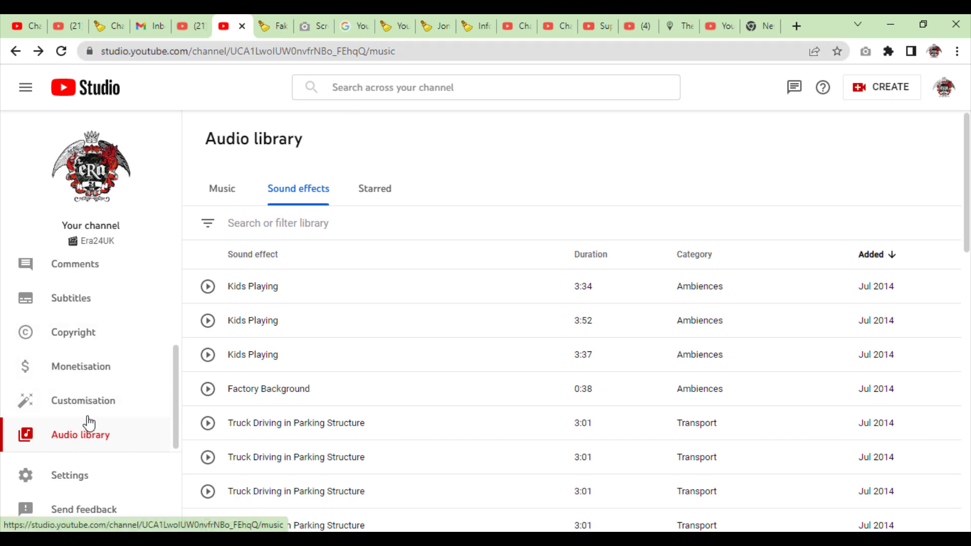
pyautogui.scroll(3, 89, 421)
pyautogui.scroll(1, 90, 420)
pyautogui.scroll(-4, 89, 420)
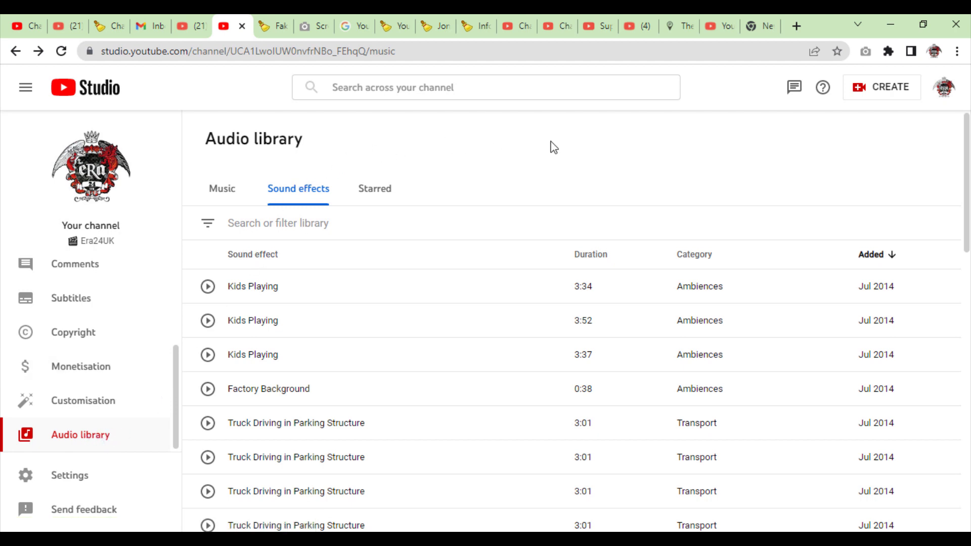
pyautogui.moveTo(321, 151); pyautogui.dragTo(206, 145)
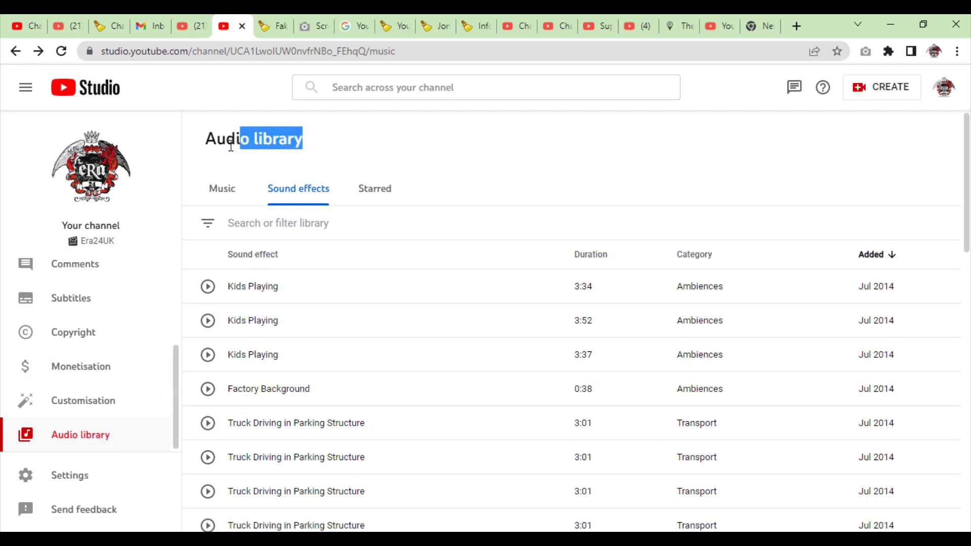
pyautogui.click(338, 145)
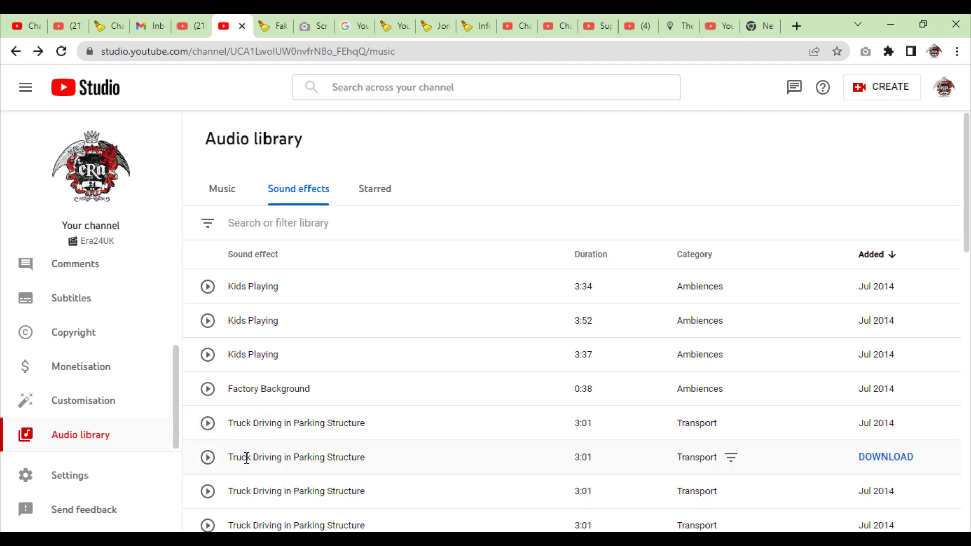
# Switch the Audio library to the Music tab and scroll through the tracks.
pyautogui.click(220, 194)
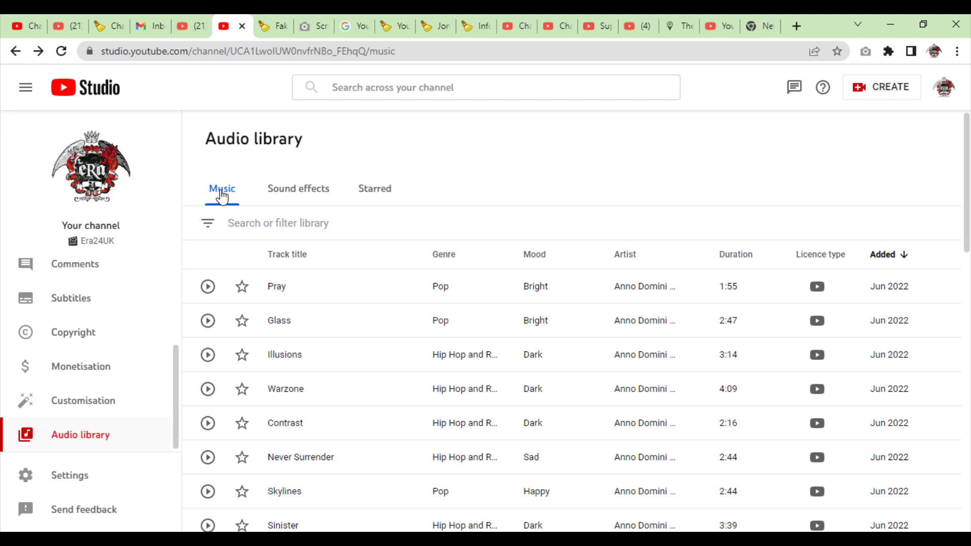
pyautogui.moveTo(397, 286)
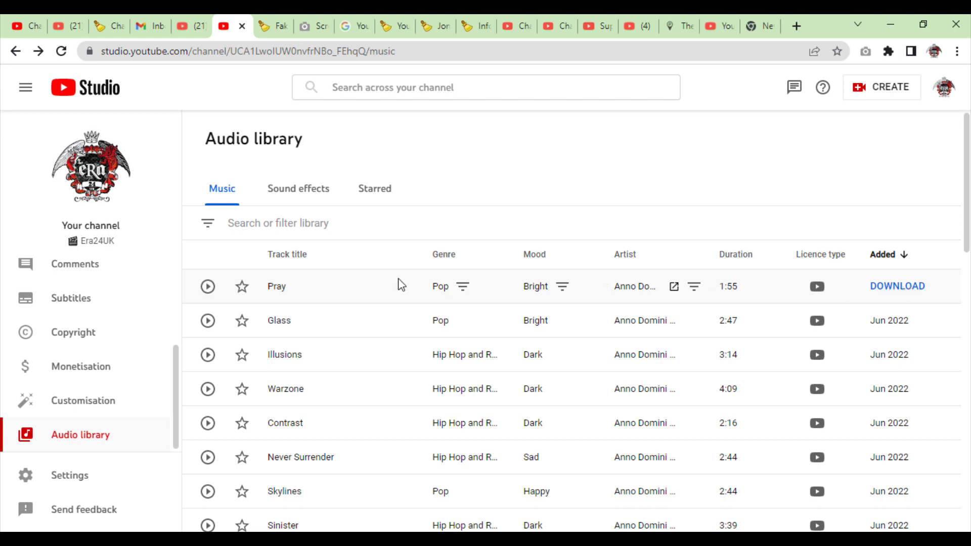
pyautogui.scroll(-3, 228, 354)
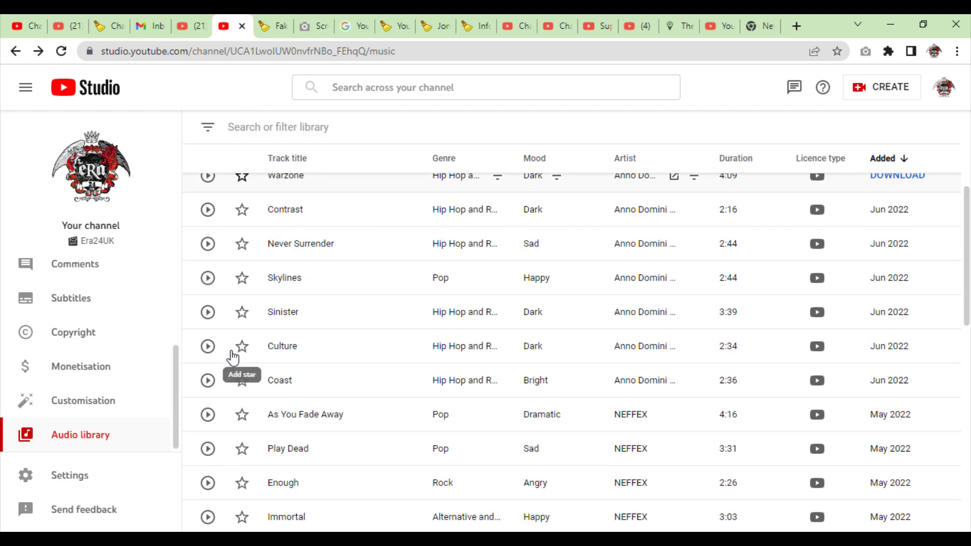
pyautogui.scroll(-1, 232, 357)
pyautogui.scroll(-2, 232, 357)
pyautogui.scroll(-2, 232, 356)
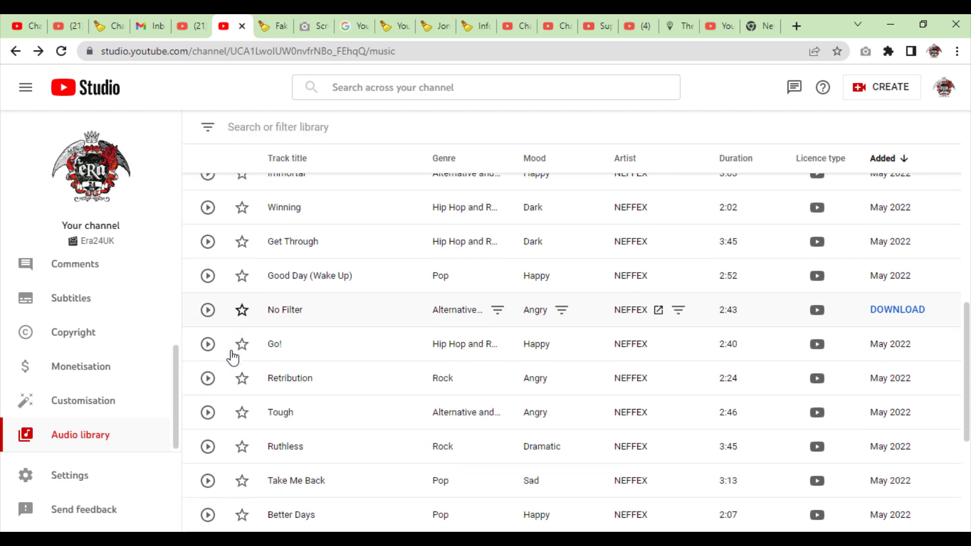
pyautogui.scroll(-3, 232, 357)
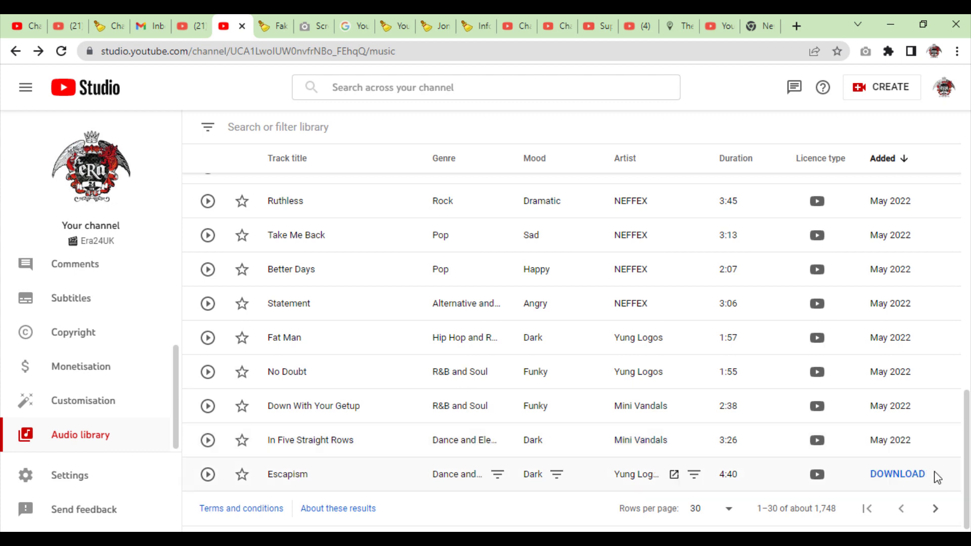
# Minimize the Chrome window showing the Audio library.
pyautogui.click(891, 26)
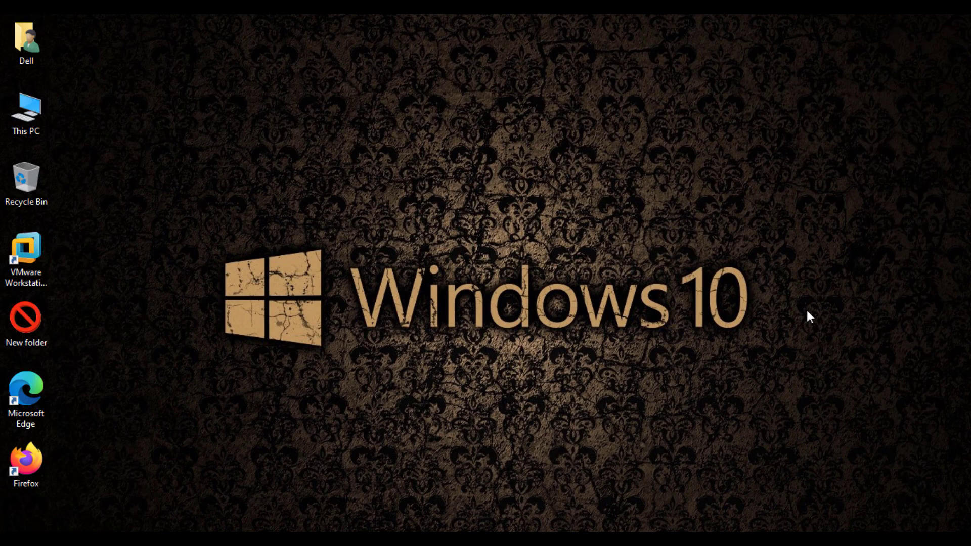